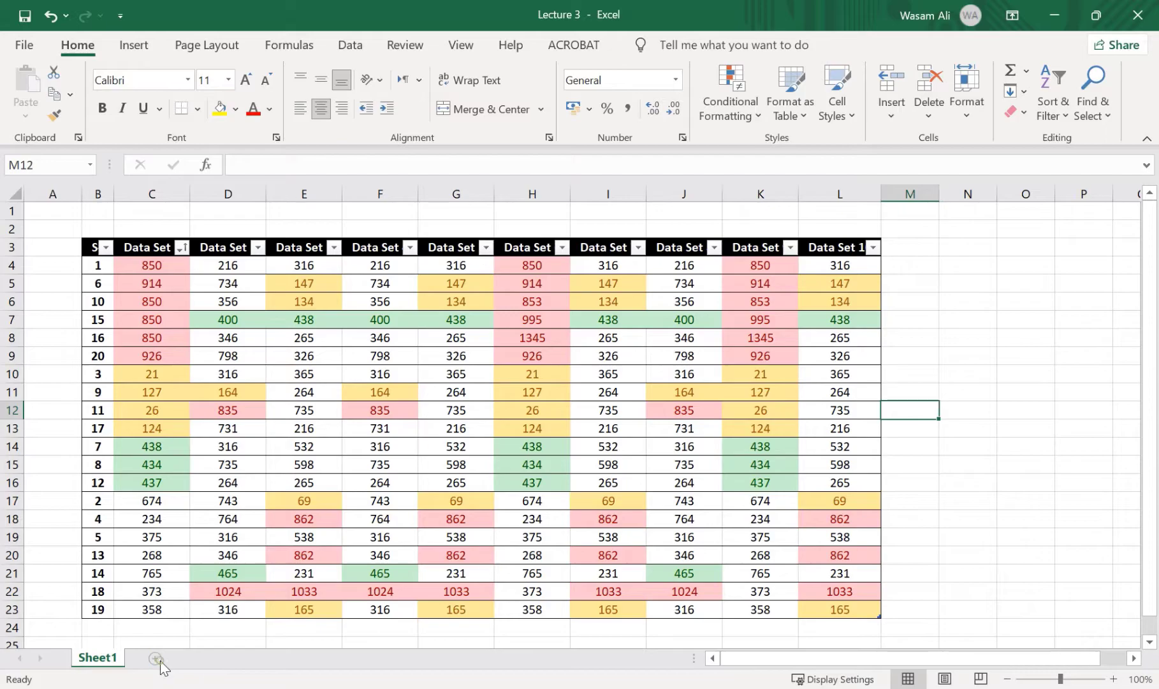
Add a new blank worksheet and rename Sheet1 as "Lecture 3"
click(156, 658)
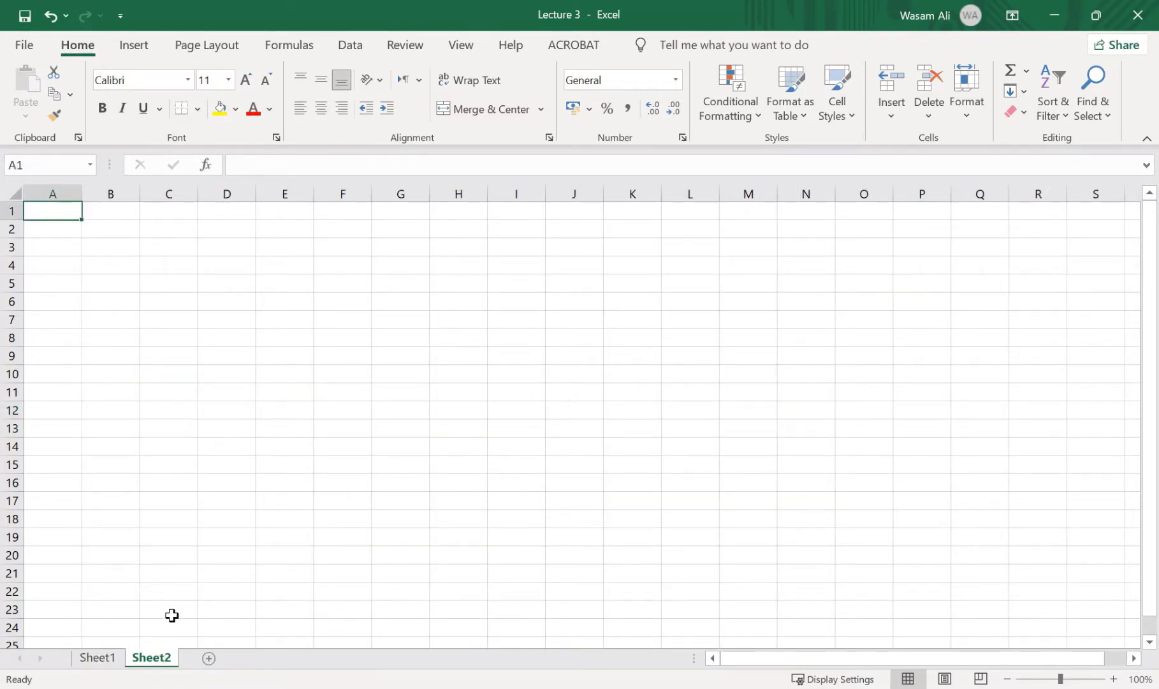
click(107, 658)
double_click(107, 658)
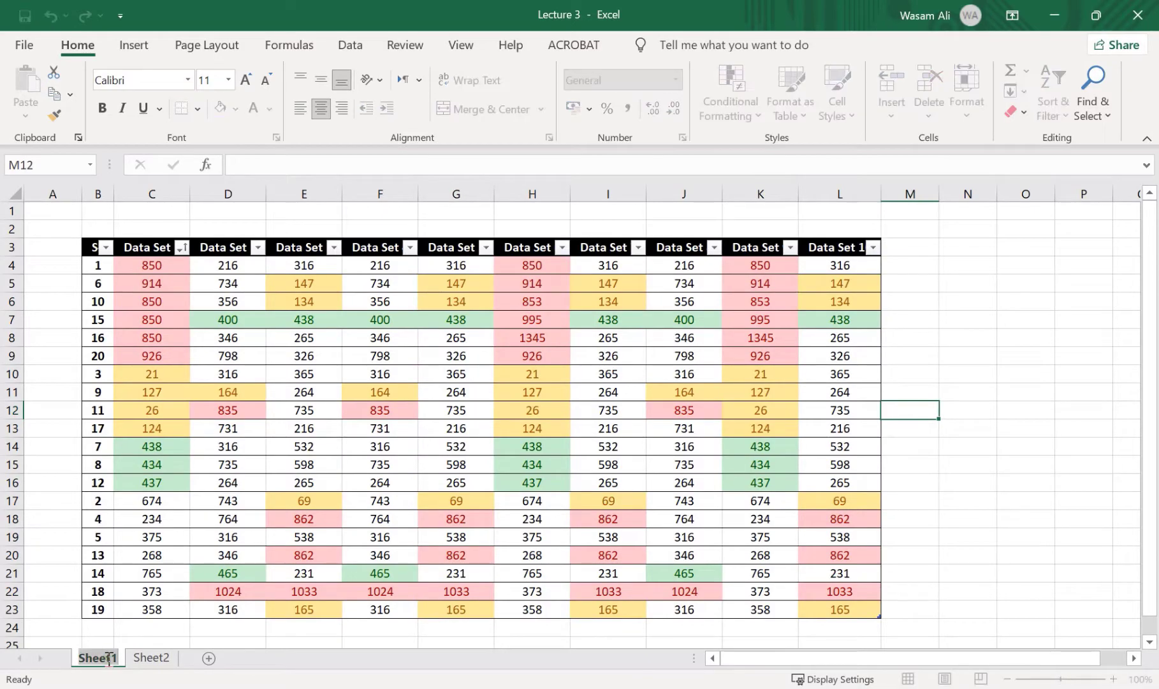
text(Lecture 3)
Rename the newly added Sheet2 as "Lecture 4"
click(168, 657)
text(Lecu)
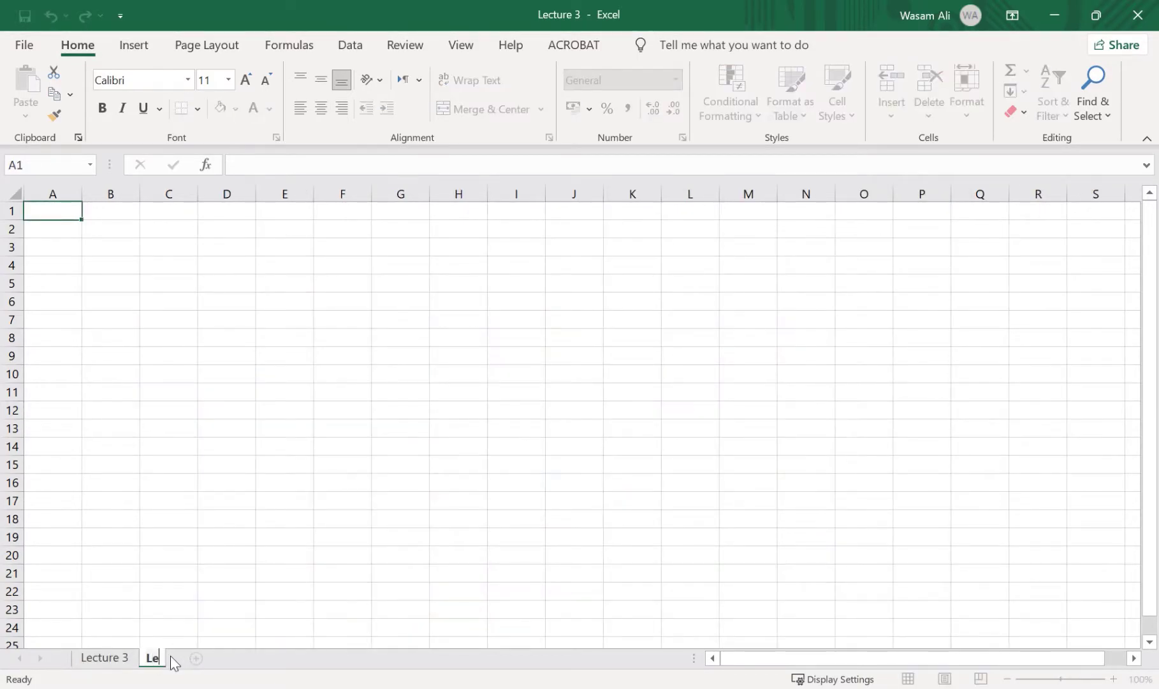
text(ure 4)
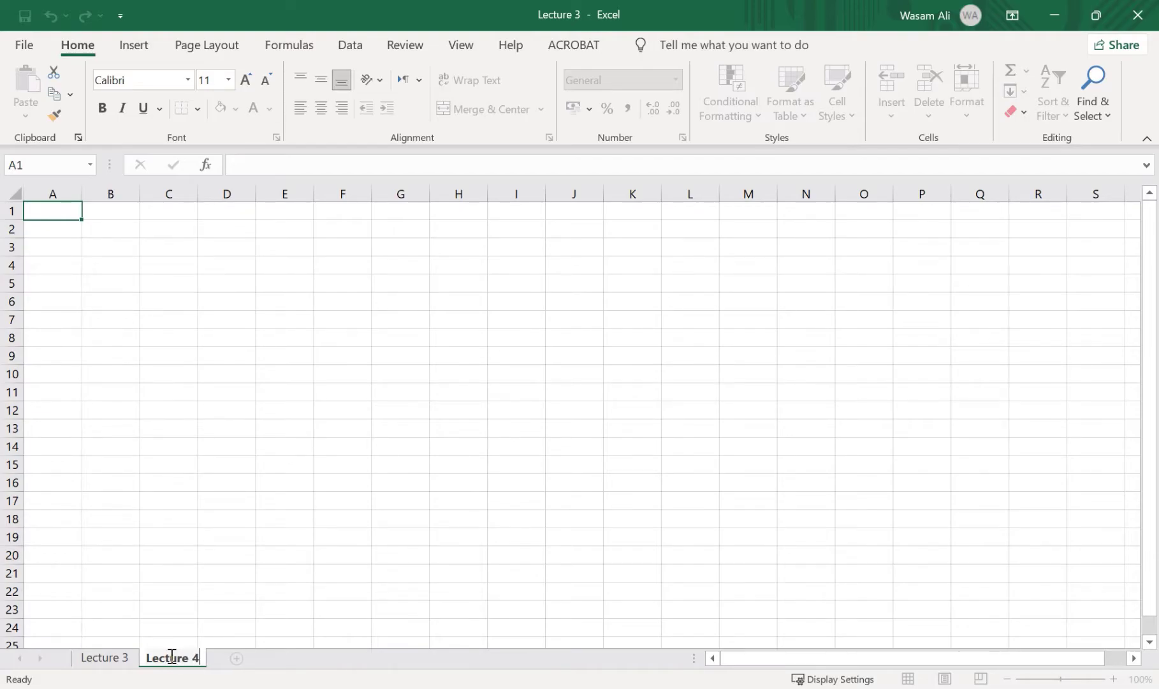
click(201, 574)
click(118, 660)
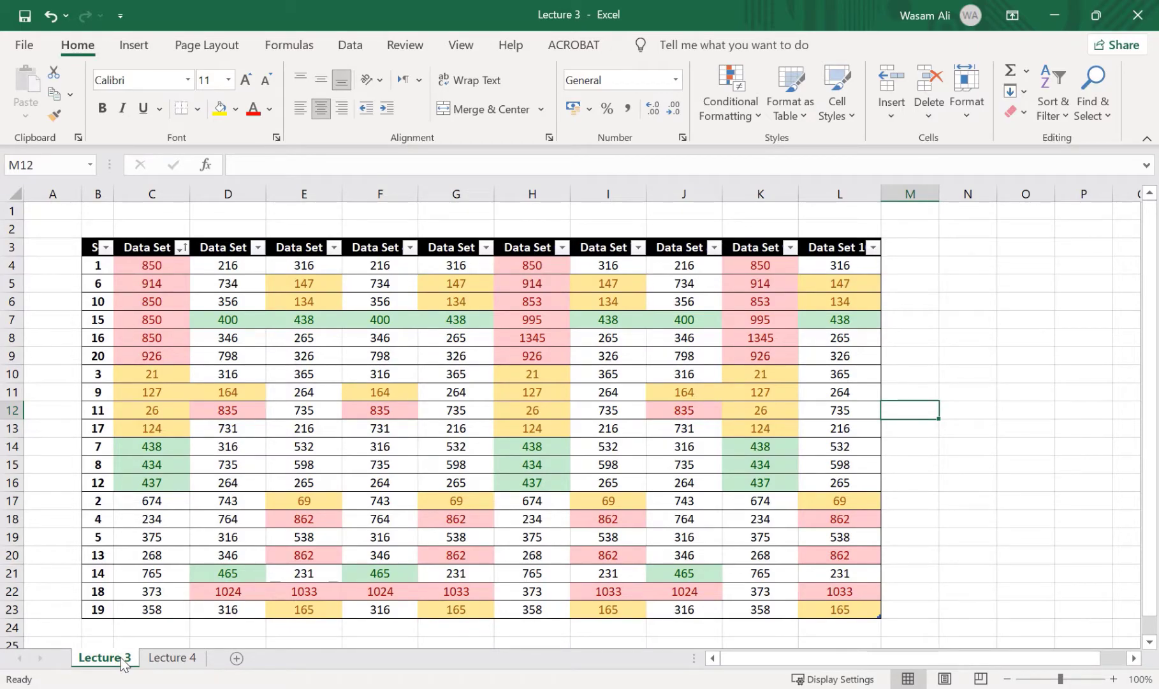
click(171, 657)
click(126, 658)
click(186, 658)
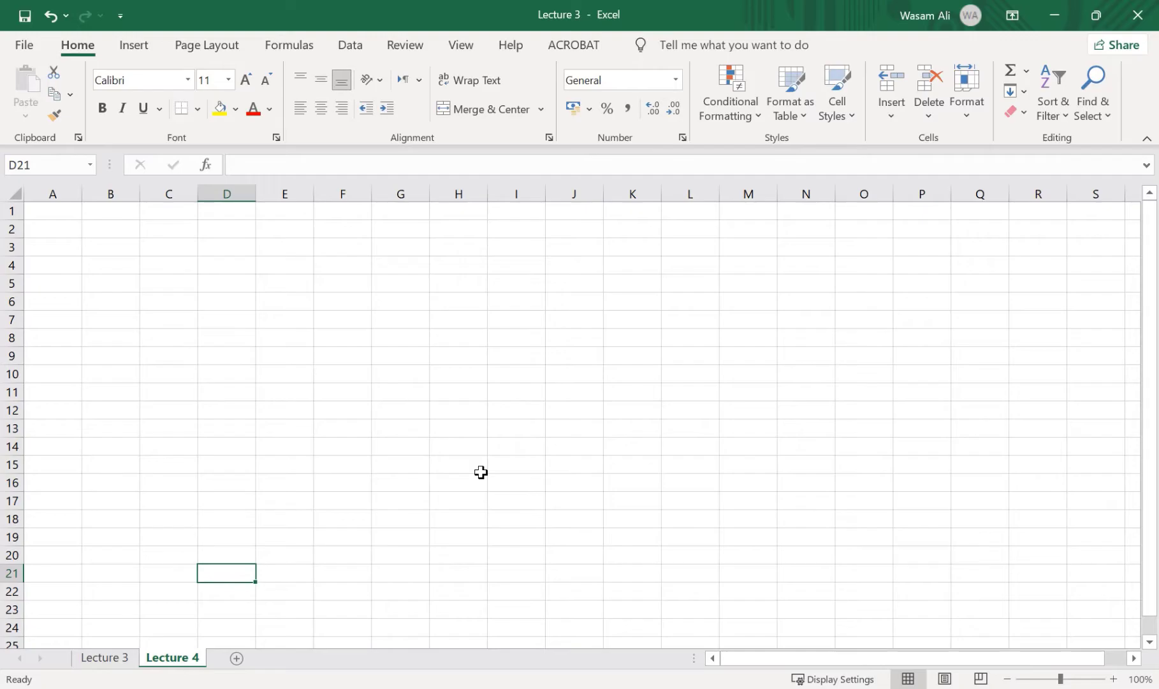
Create a copy of the Lecture 3 worksheet and place it at the end of the same workbook
click(112, 657)
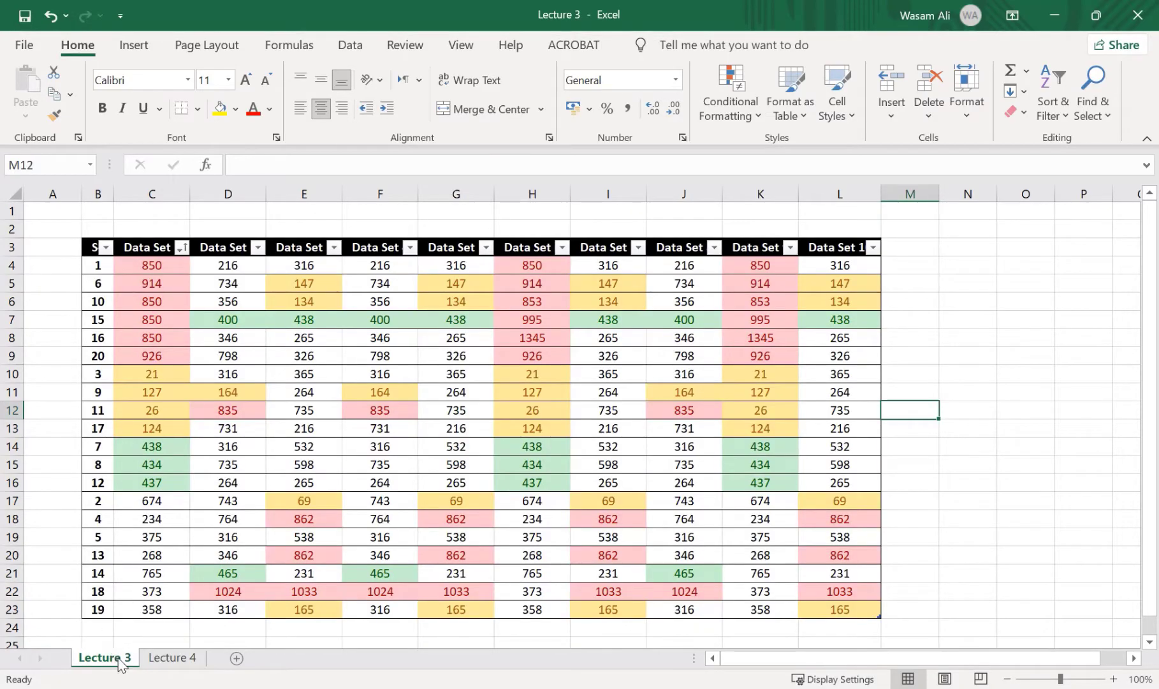
right_click(115, 660)
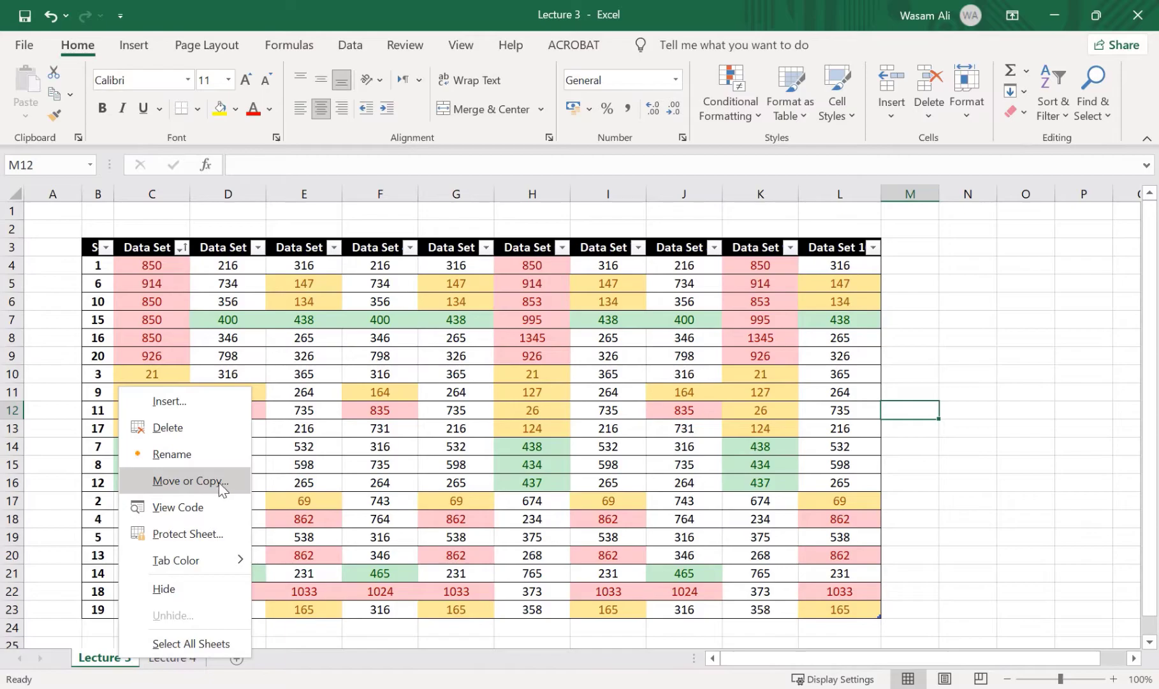
click(237, 481)
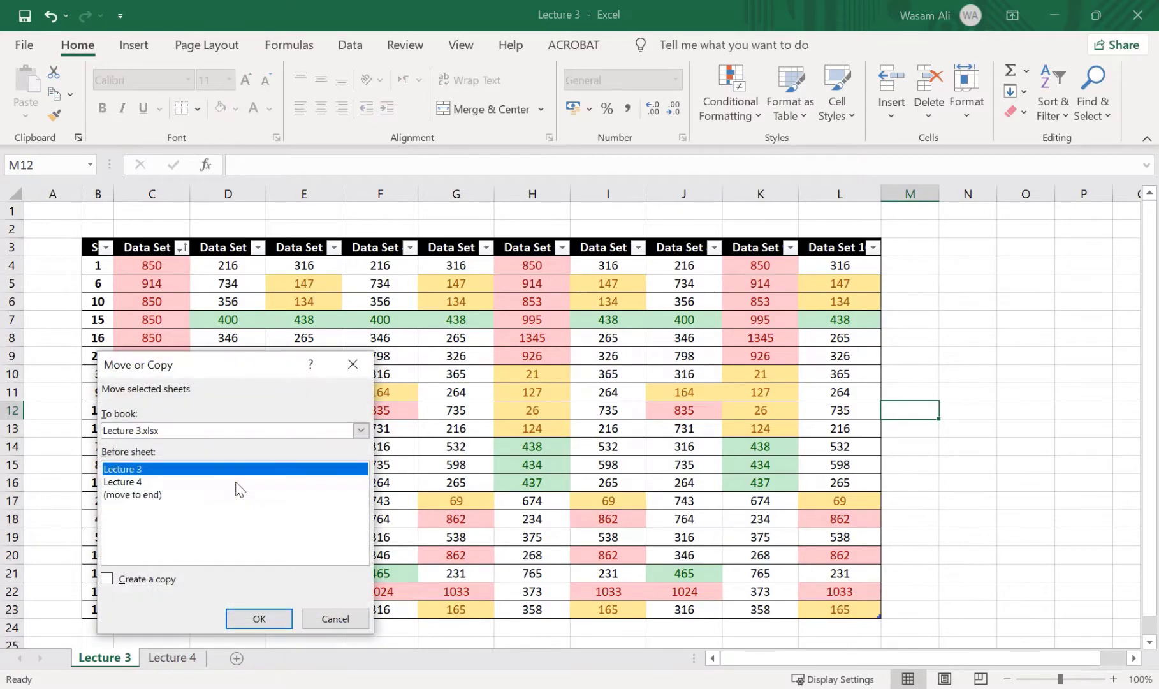
drag(214, 298, 457, 191)
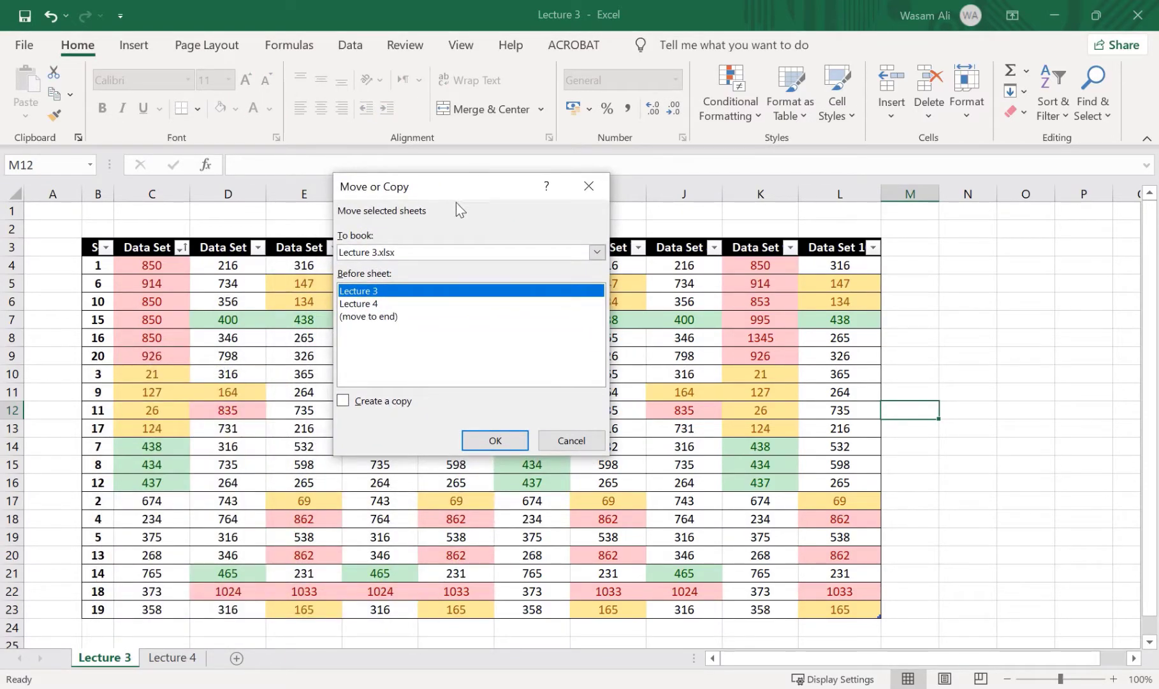
click(384, 303)
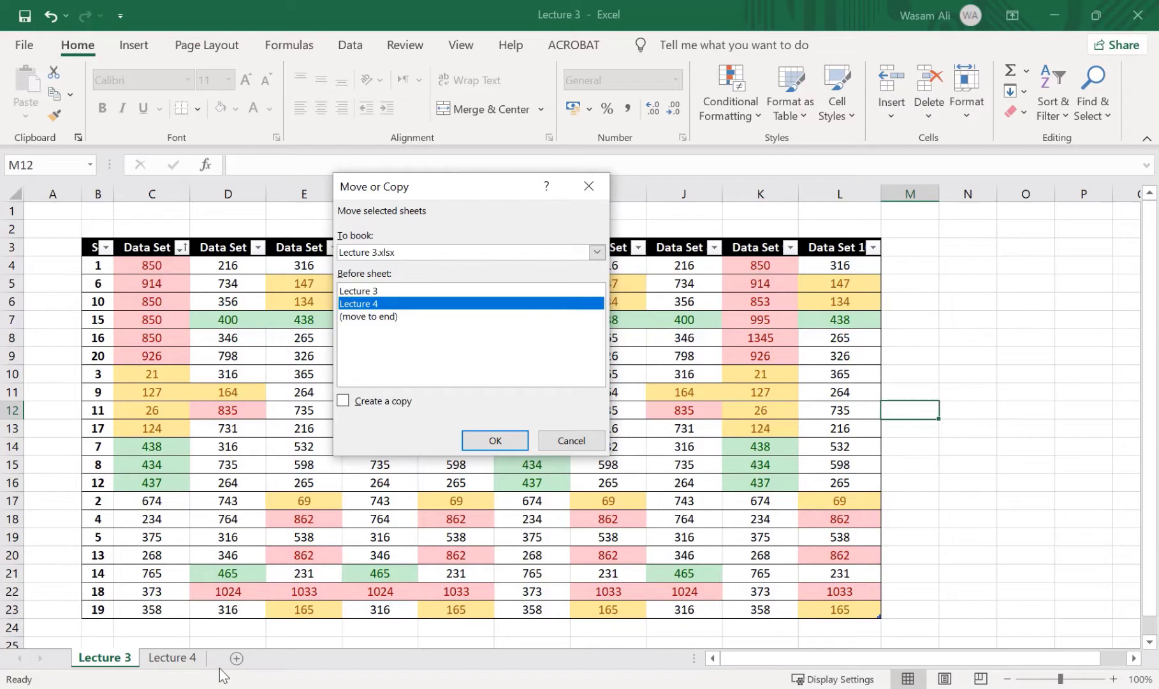
click(377, 402)
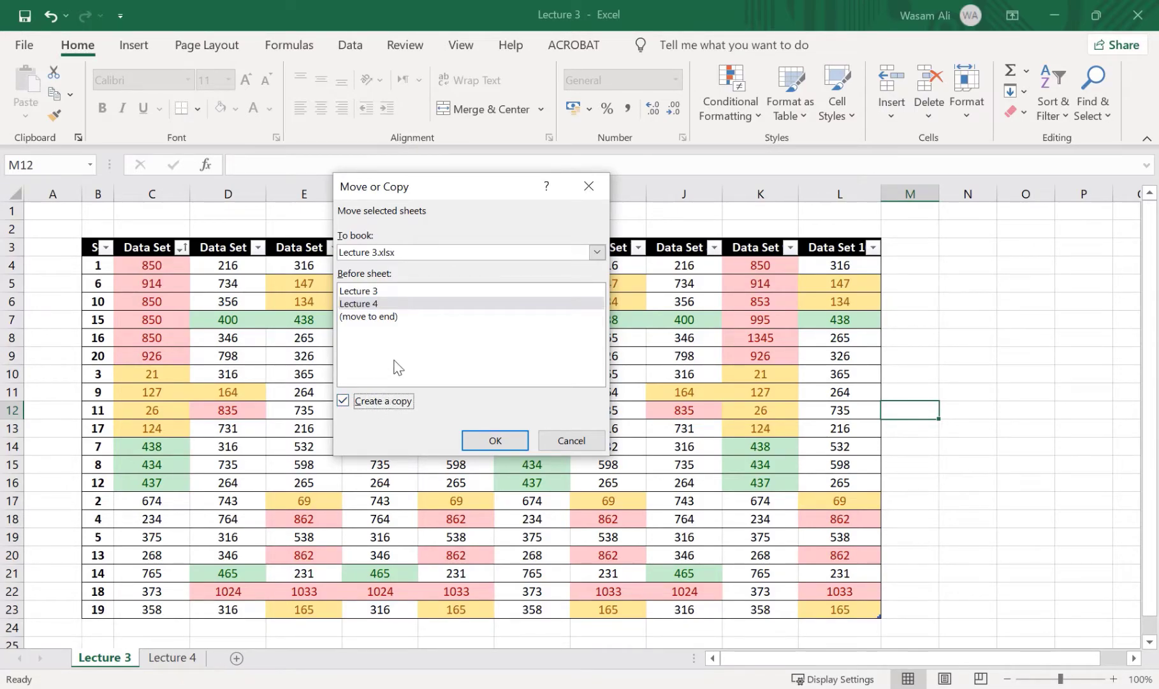
click(394, 318)
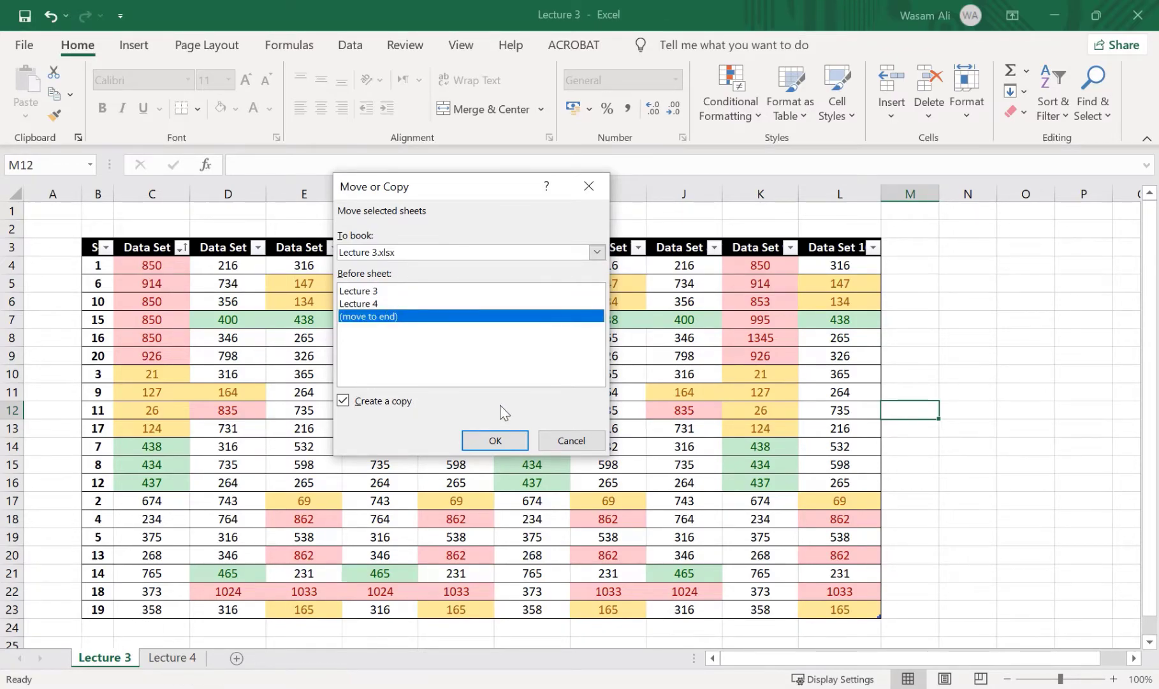
click(480, 442)
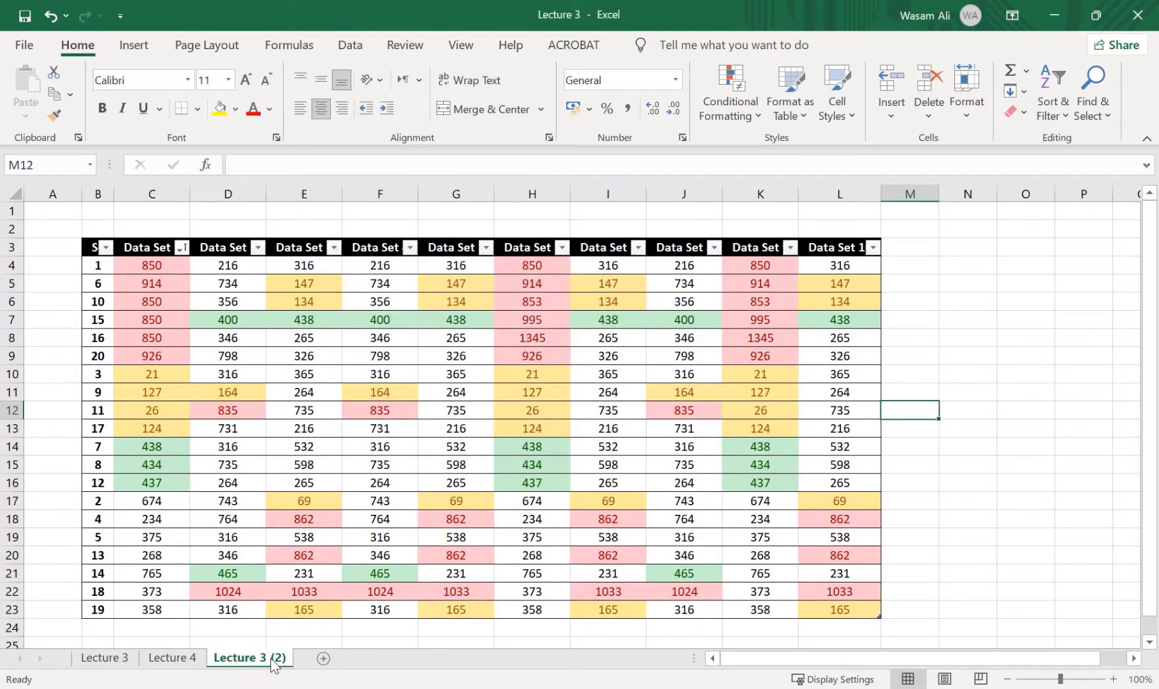
Rename the copied worksheet at the end of the workbook as "Lecture 5"
click(115, 658)
click(178, 659)
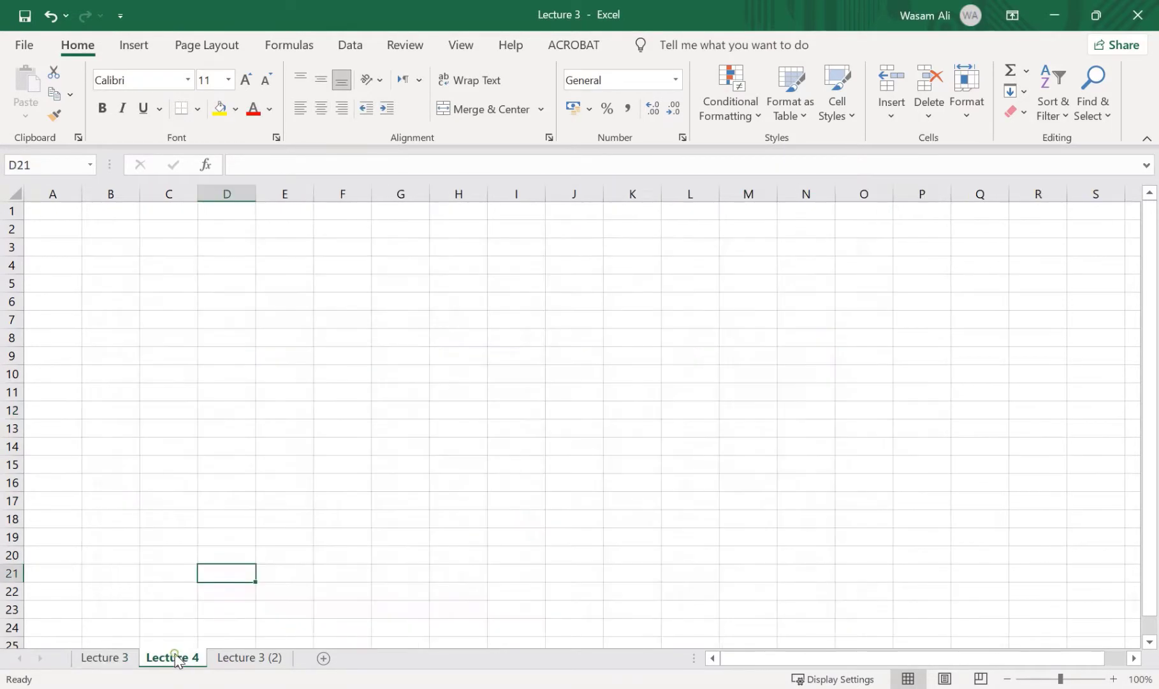
click(236, 658)
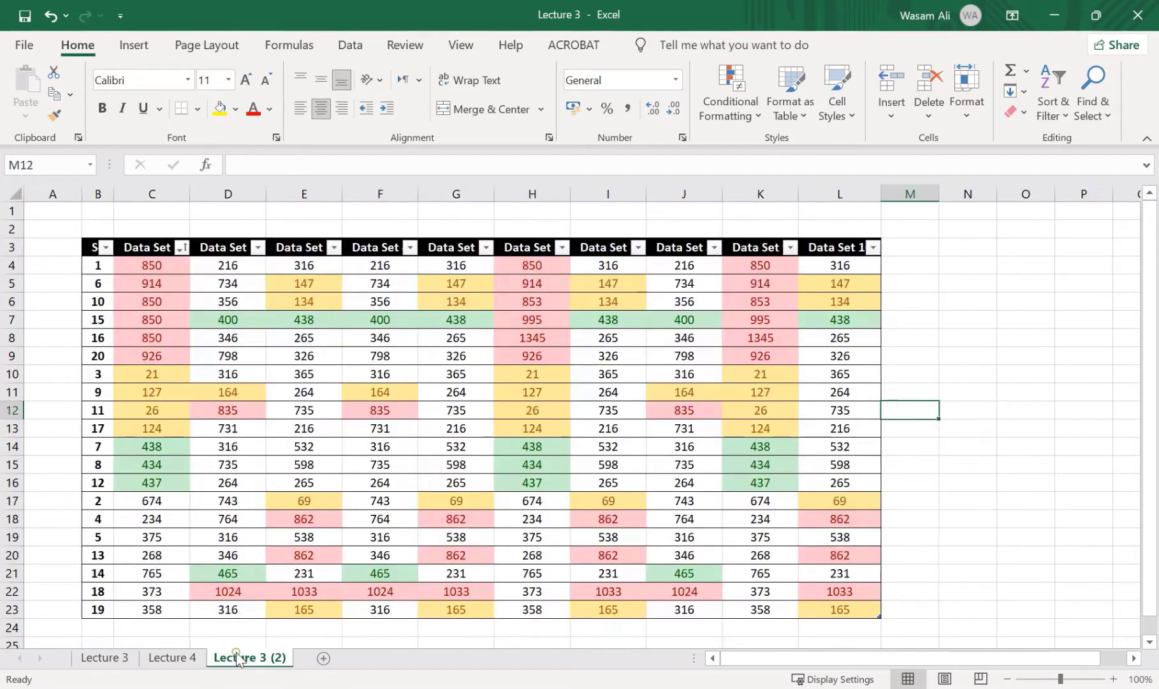
double_click(270, 657)
key(End)
key(BackSpace)
key(BackSpace)
key(BackSpace)
key(BackSpace)
key(BackSpace)
key(BackSpace)
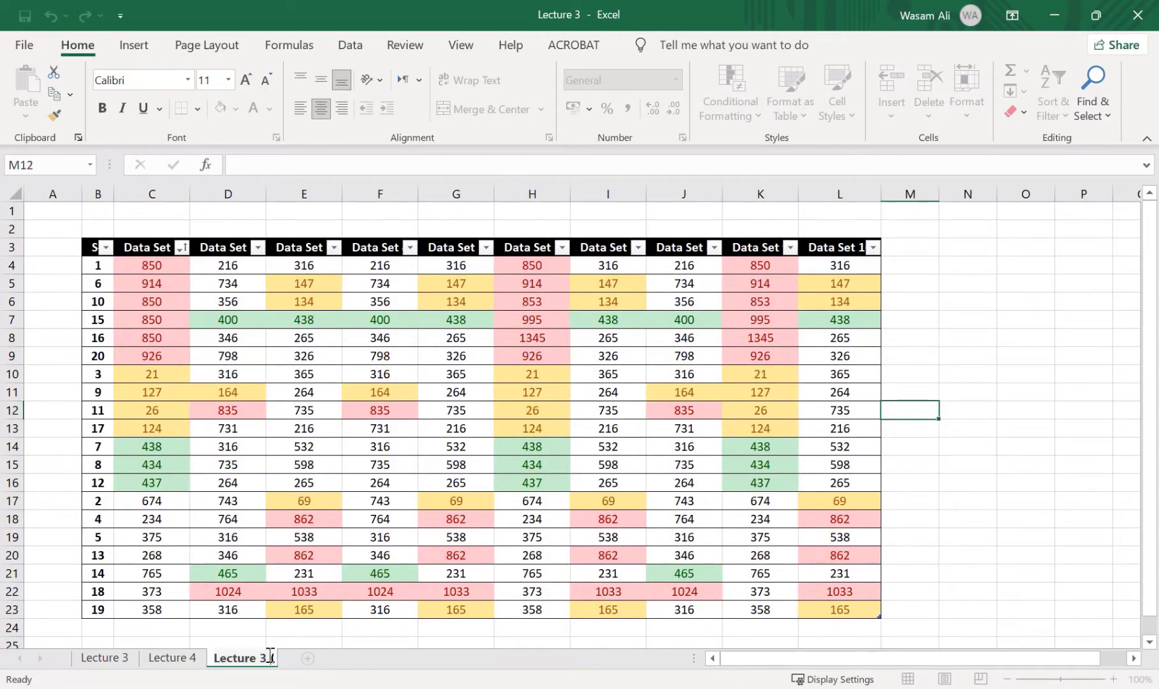
text(5)
key(Return)
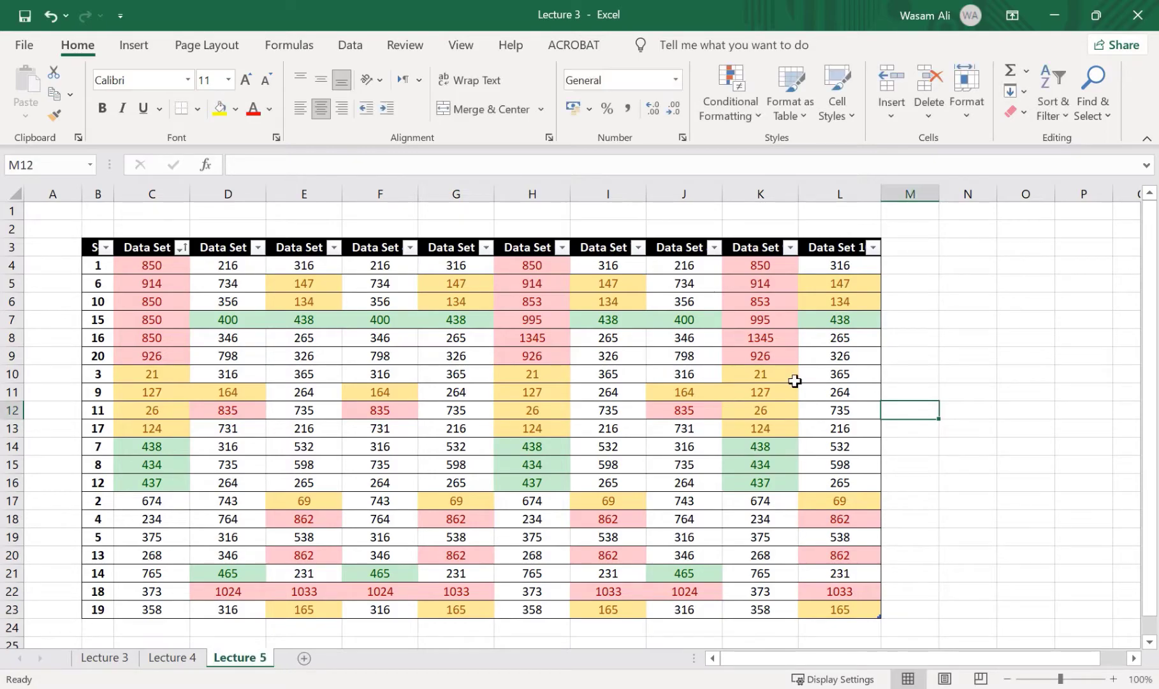
click(657, 428)
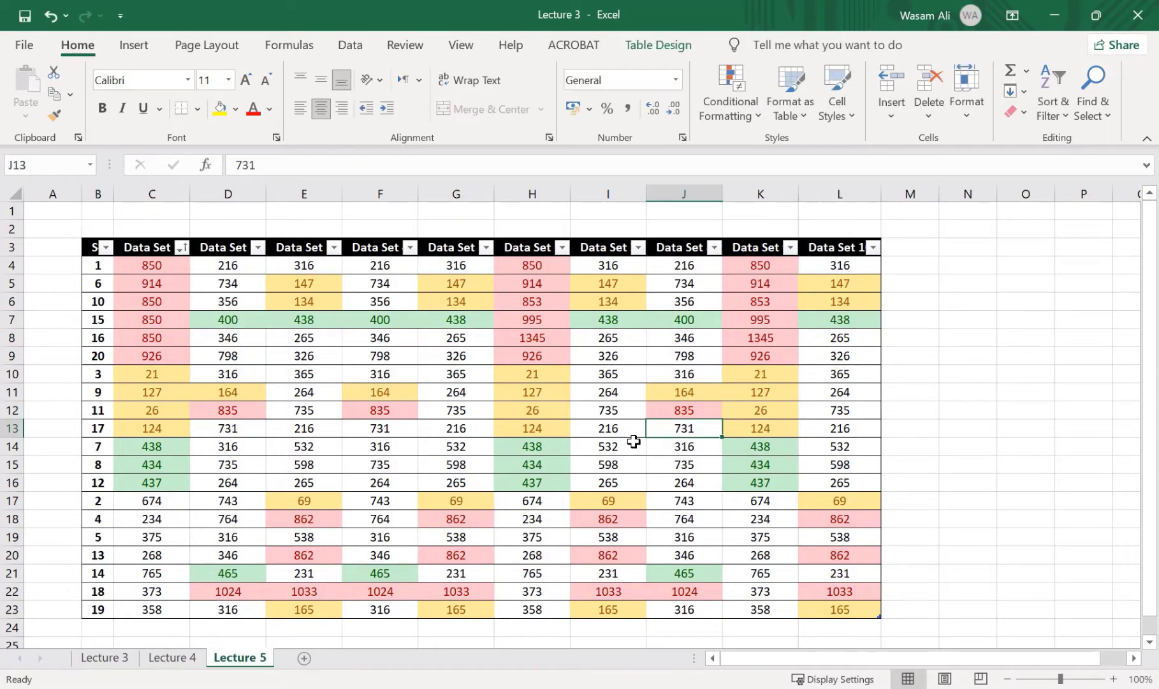
Delete the empty Lecture 4 worksheet and add a new blank worksheet after Lecture 5
click(187, 657)
right_click(186, 657)
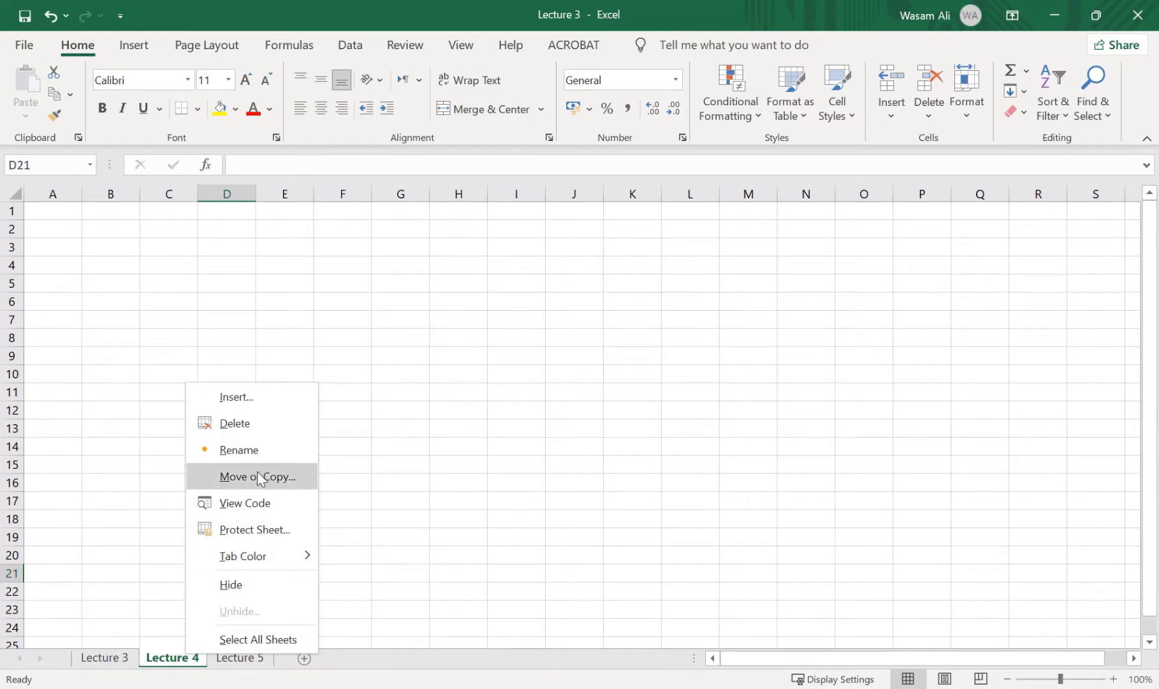
click(258, 424)
click(236, 657)
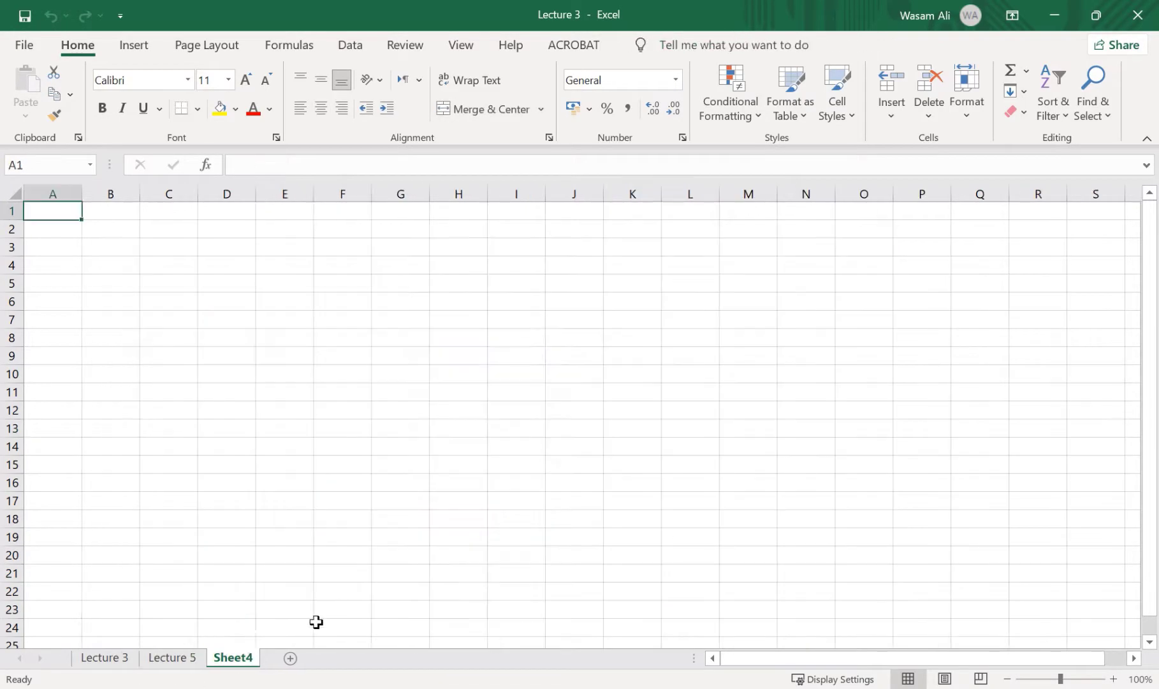
Rearrange the worksheets so that Sheet4 sits between Lecture 3 and Lecture 5
click(185, 660)
click(119, 664)
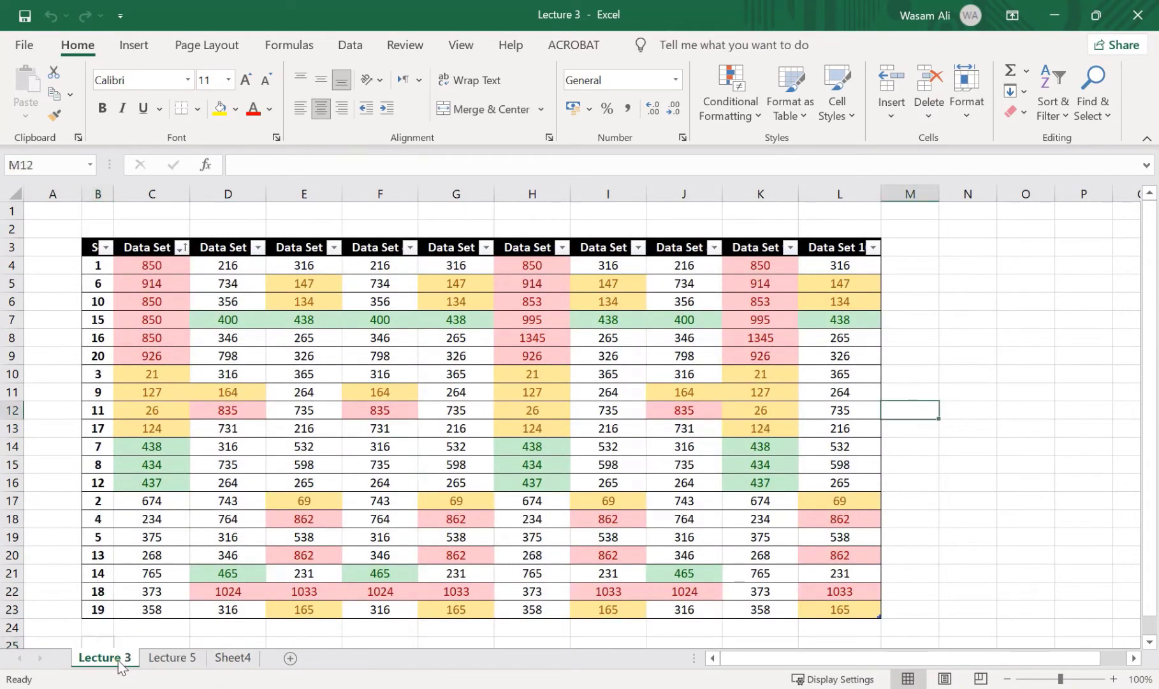
click(170, 660)
click(117, 656)
drag(119, 663, 70, 649)
click(211, 657)
click(164, 661)
drag(210, 662, 77, 657)
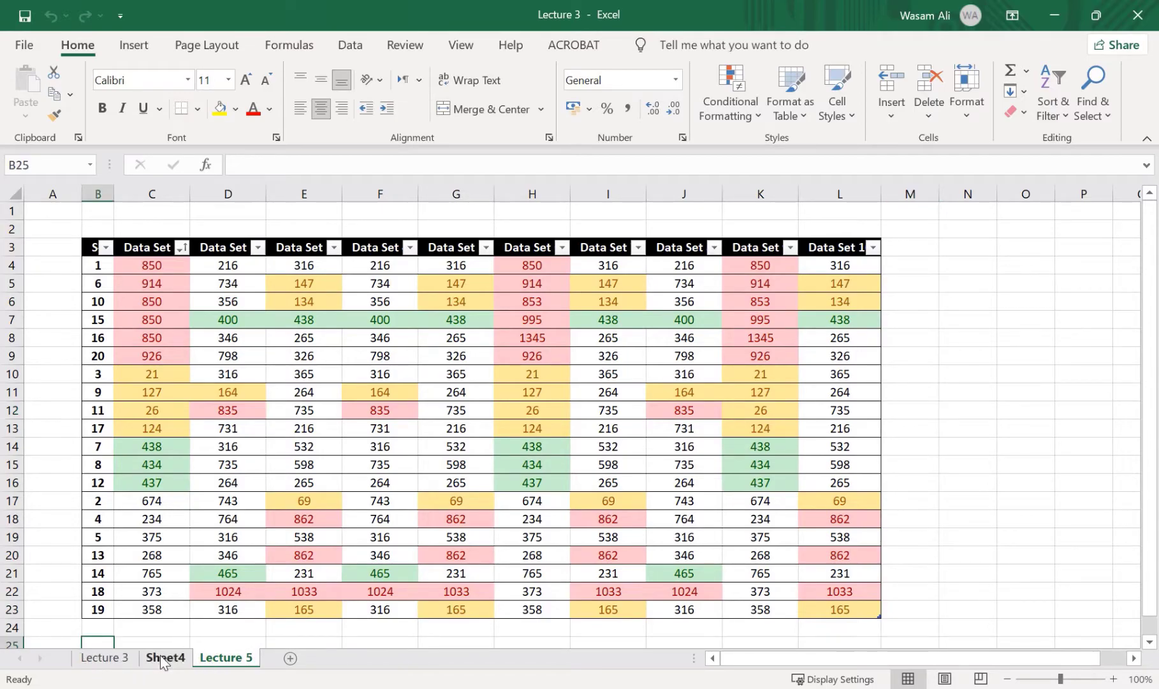
Color the Lecture 3 sheet tab with the blue theme color
click(106, 659)
right_click(112, 659)
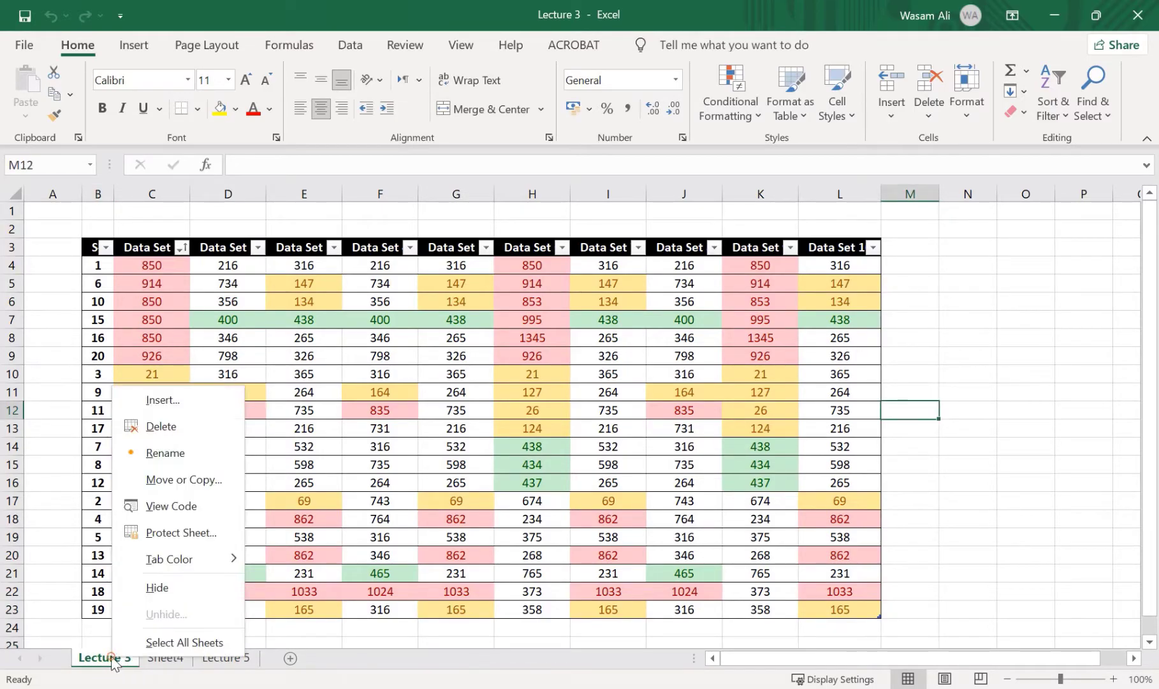
mouse_move(164, 563)
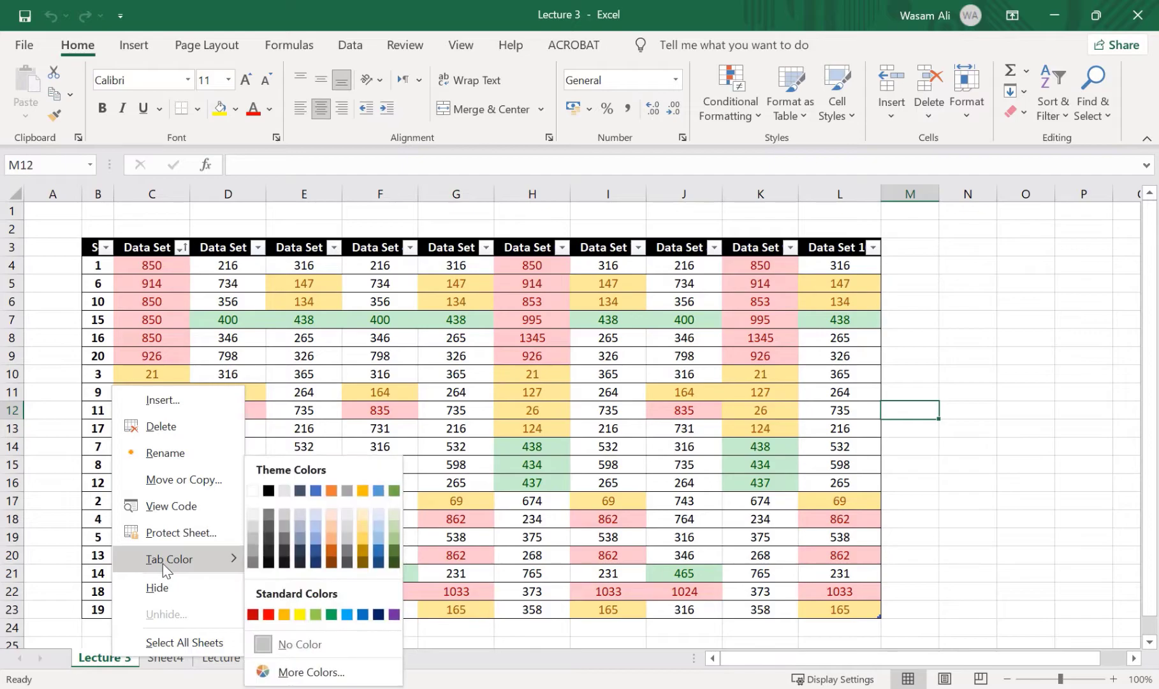
click(316, 490)
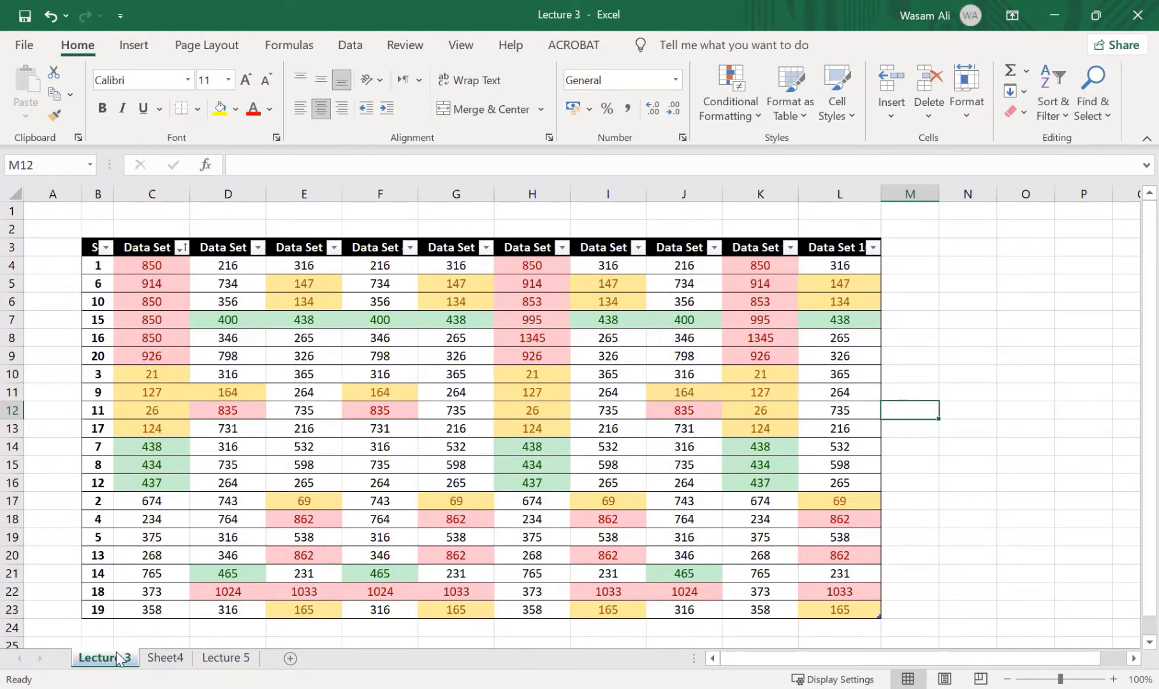
Color the Sheet4 tab with the orange theme color
click(167, 658)
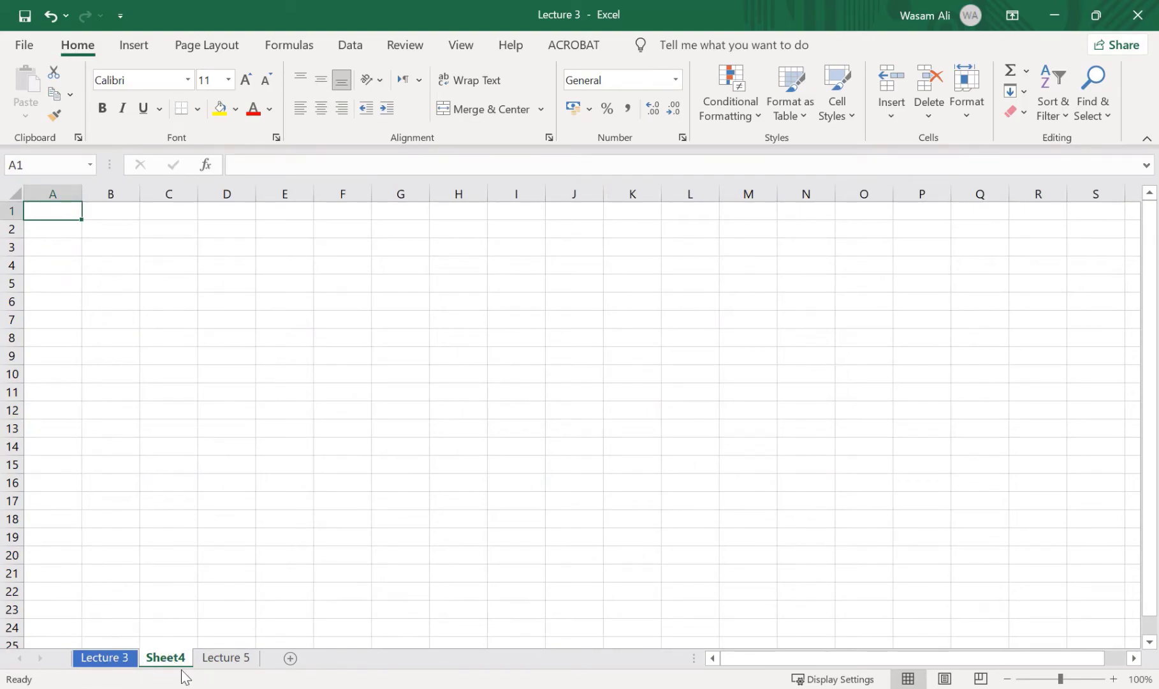
right_click(179, 658)
mouse_move(242, 561)
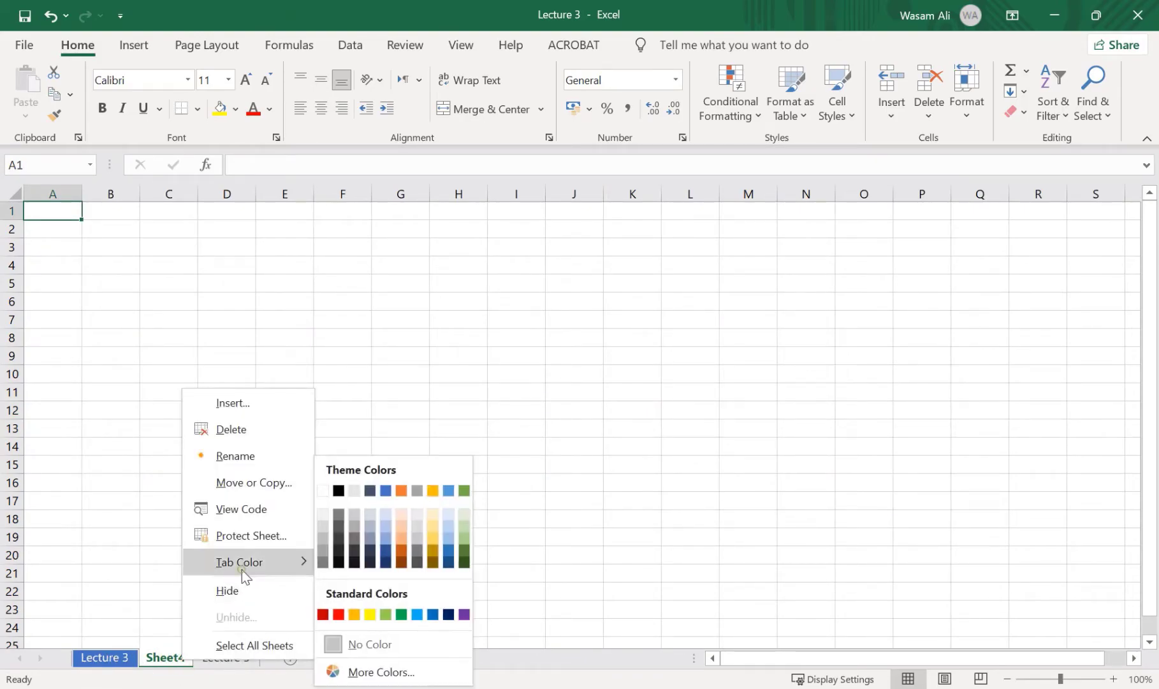
click(401, 491)
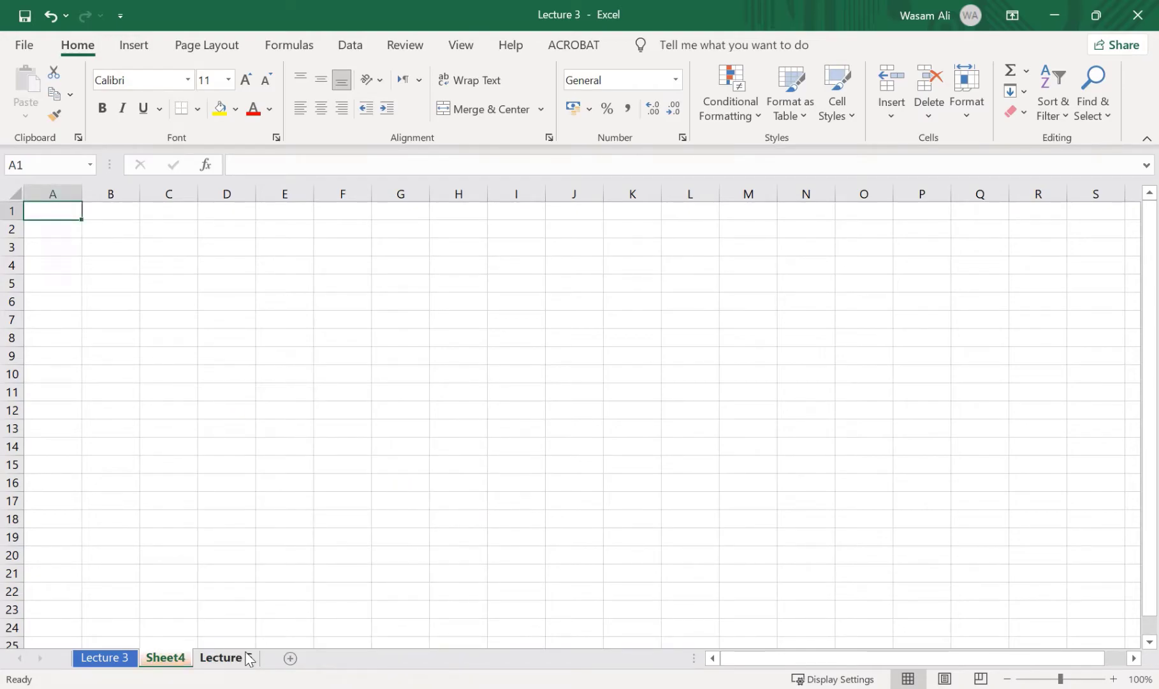
Color the Lecture 5 sheet tab with a dark gray theme shade
right_click(248, 653)
mouse_move(300, 554)
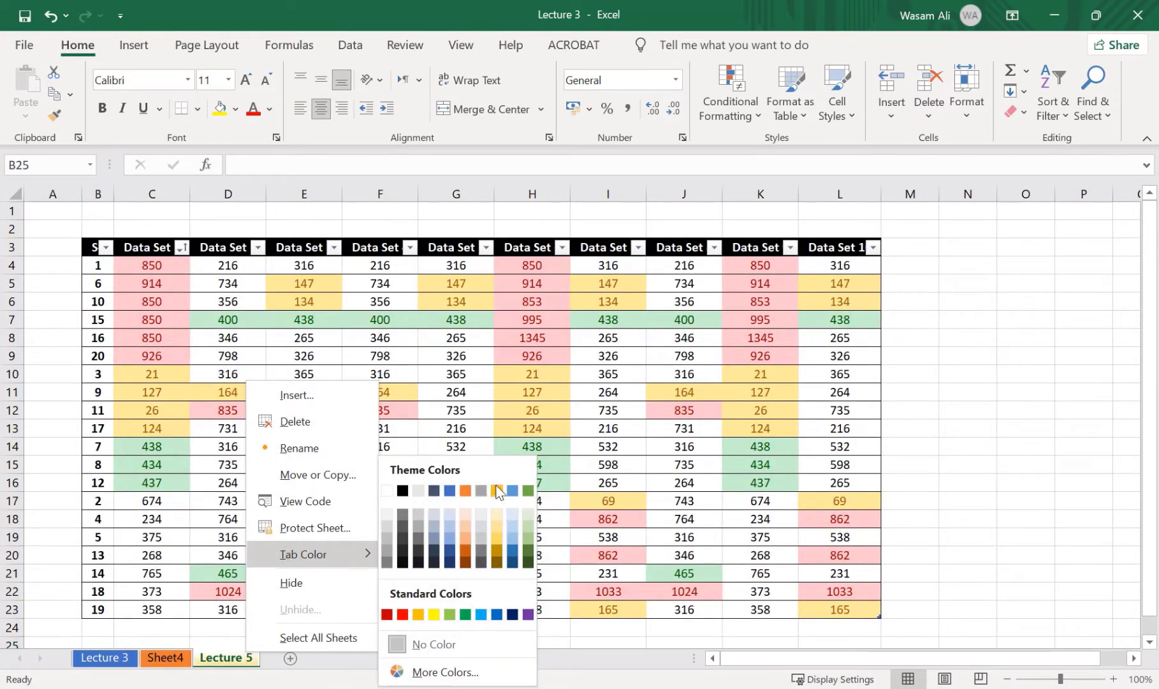
click(482, 552)
Move the Lecture 5 worksheet between Lecture 3 and Sheet4
click(166, 659)
click(106, 661)
click(159, 657)
drag(225, 643, 166, 657)
click(183, 657)
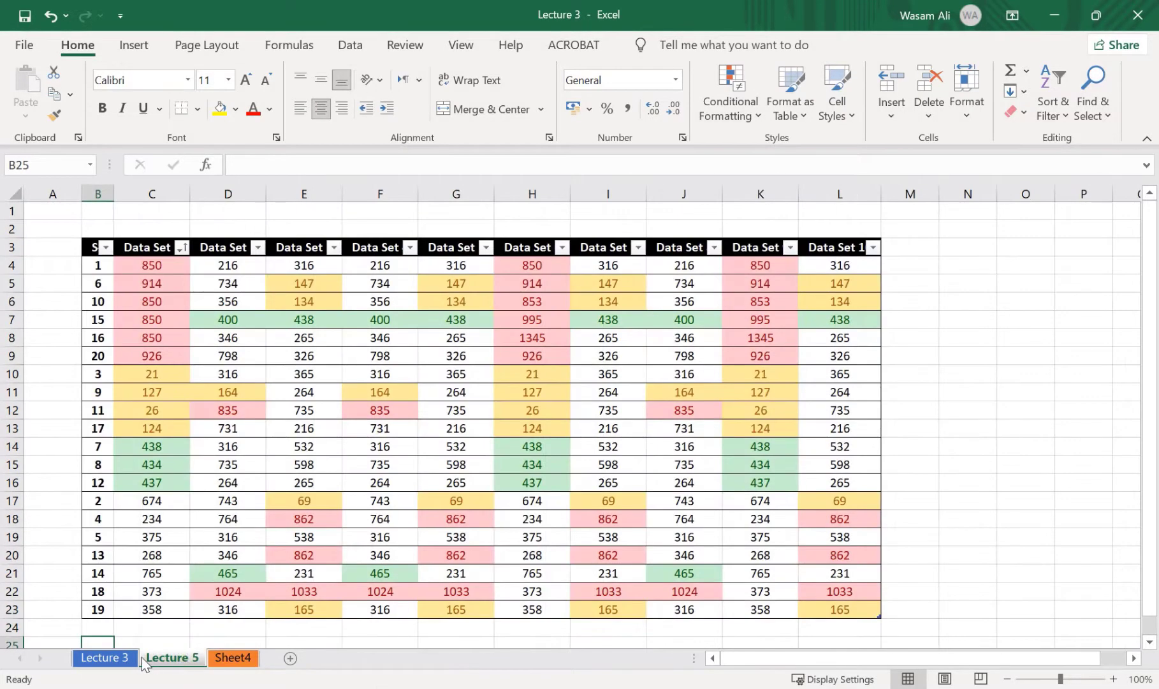
Review the Lecture 3, Lecture 5 and Sheet4 worksheets one after another, comparing their contents and tab colors
click(123, 660)
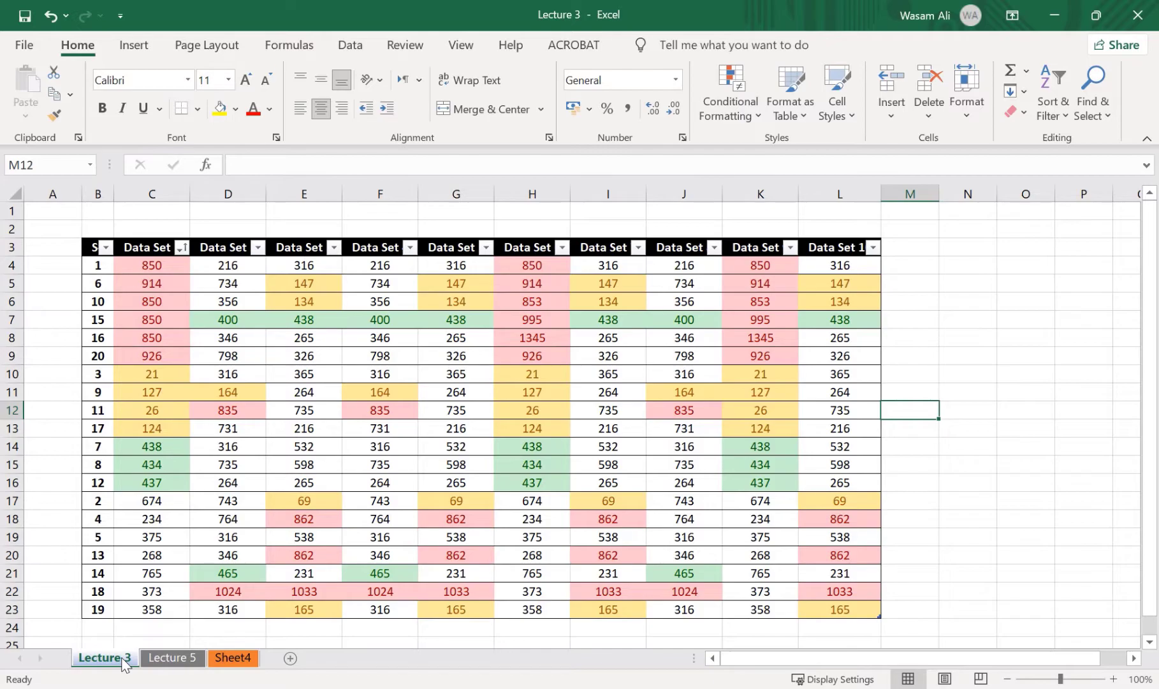
click(209, 416)
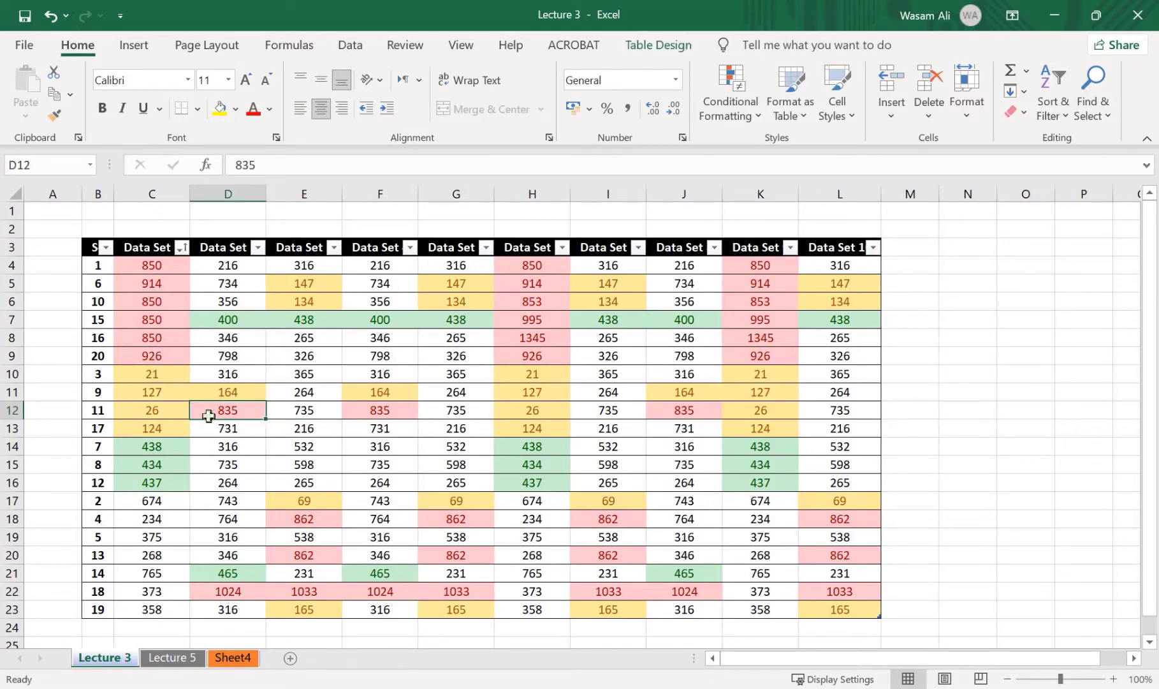
click(160, 658)
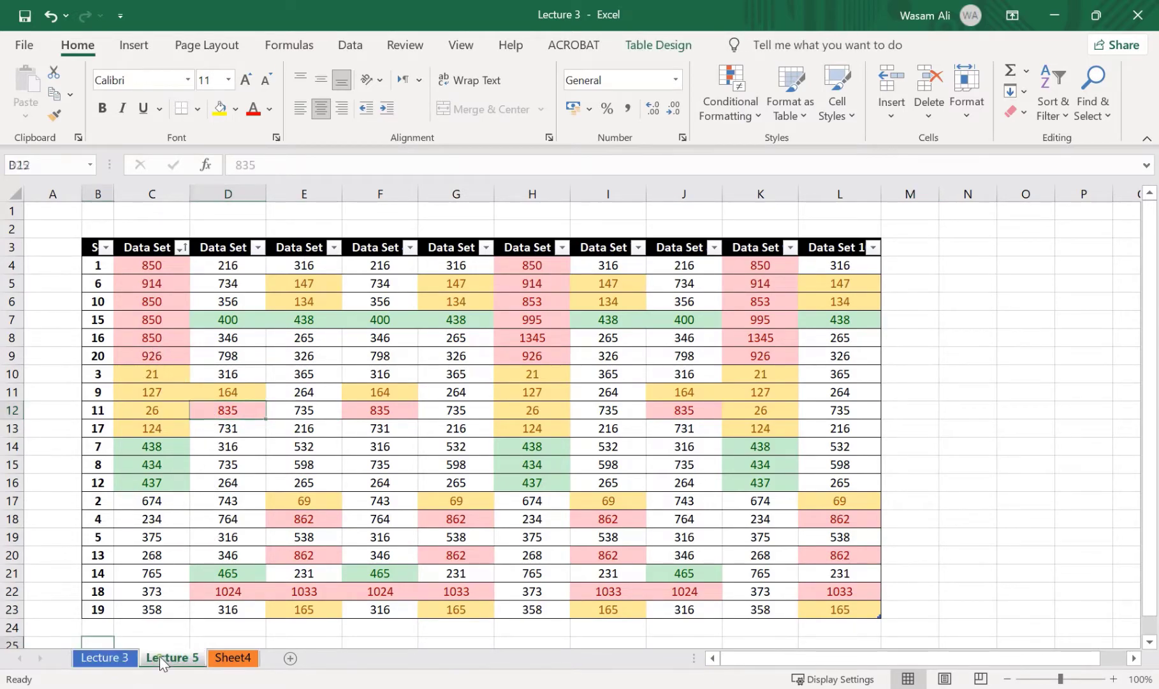
click(240, 658)
click(173, 661)
click(119, 661)
click(152, 661)
click(124, 659)
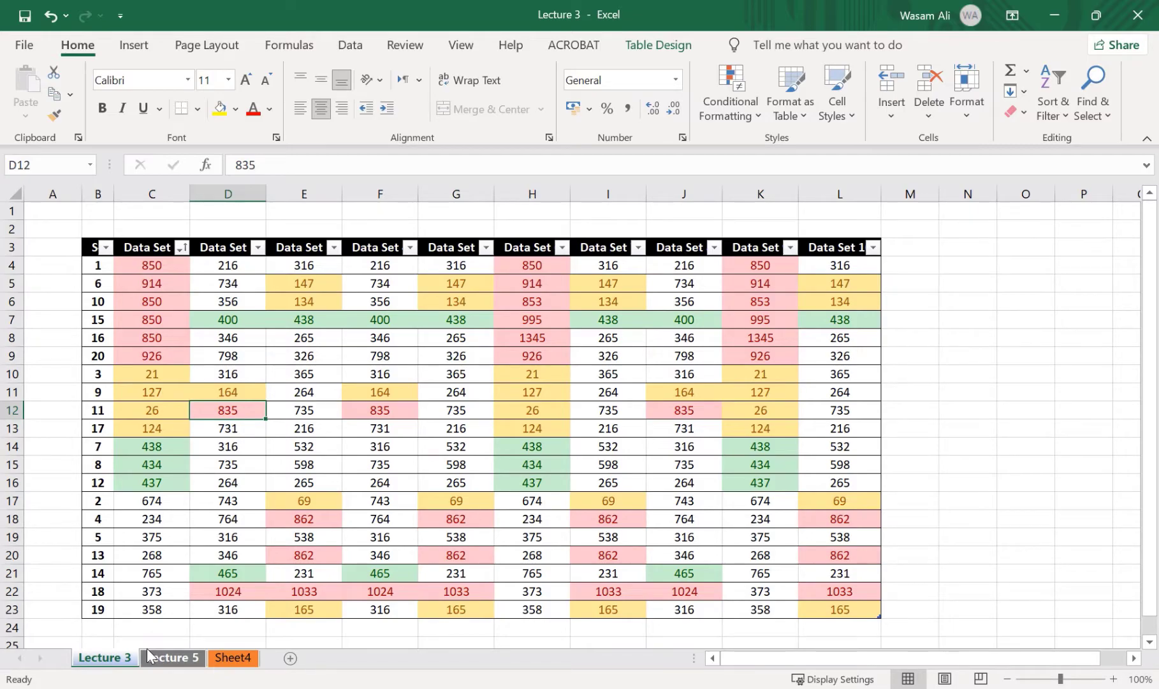
Group the Lecture 3 and Lecture 5 worksheets, then leave the group and return to Lecture 3 alone
ctrl+click(148, 651)
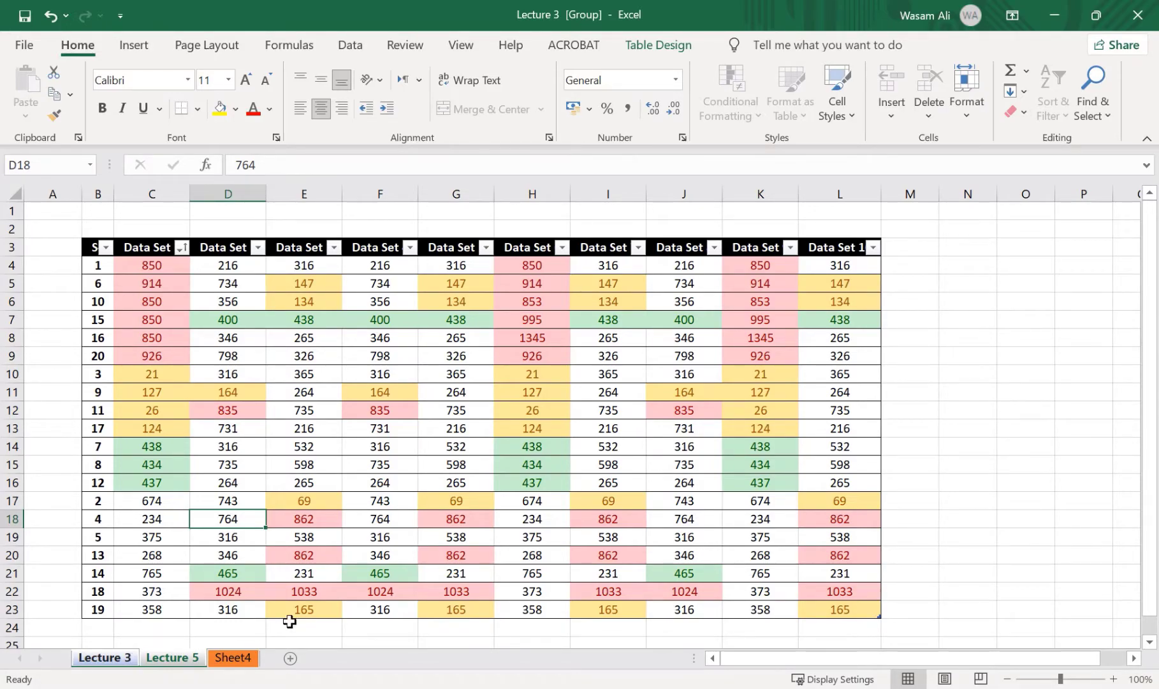
click(160, 641)
click(171, 627)
click(192, 659)
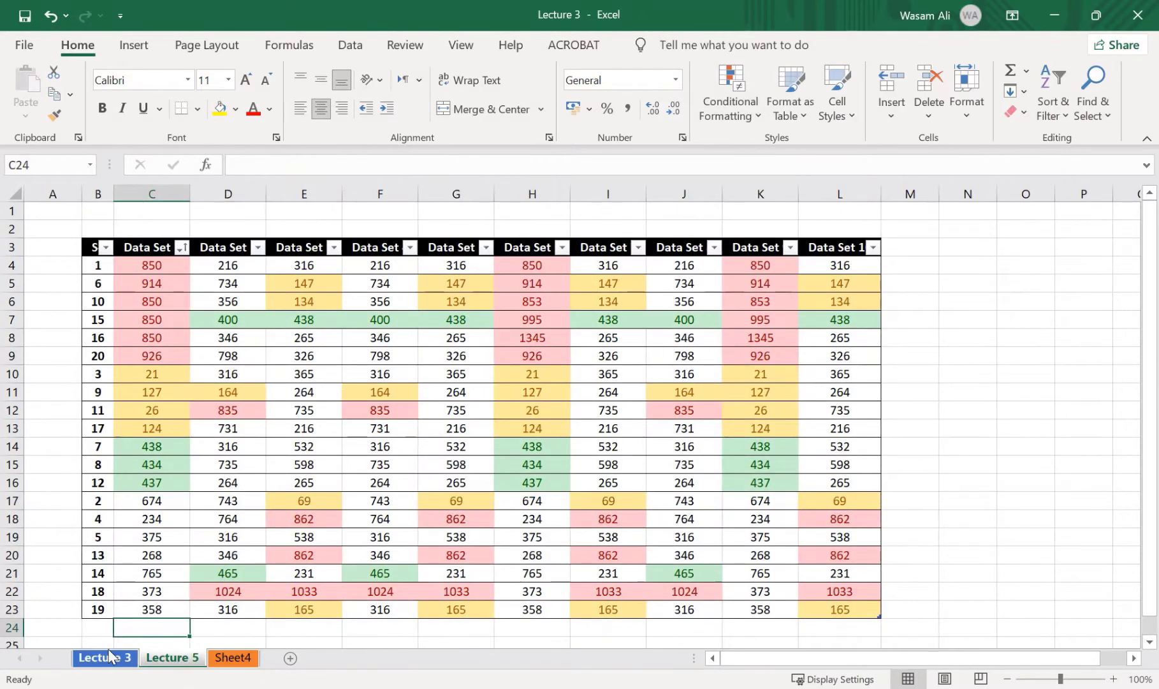
click(108, 657)
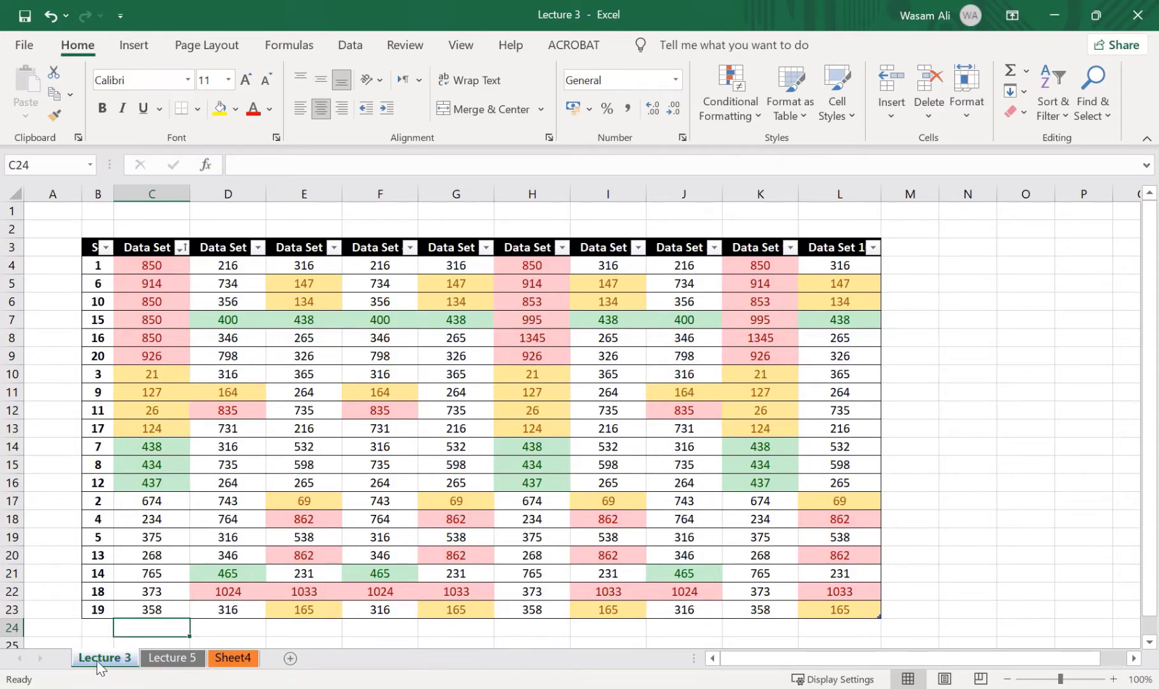
Group Lecture 3 with Lecture 5 again, then ungroup the sheets
ctrl+click(169, 659)
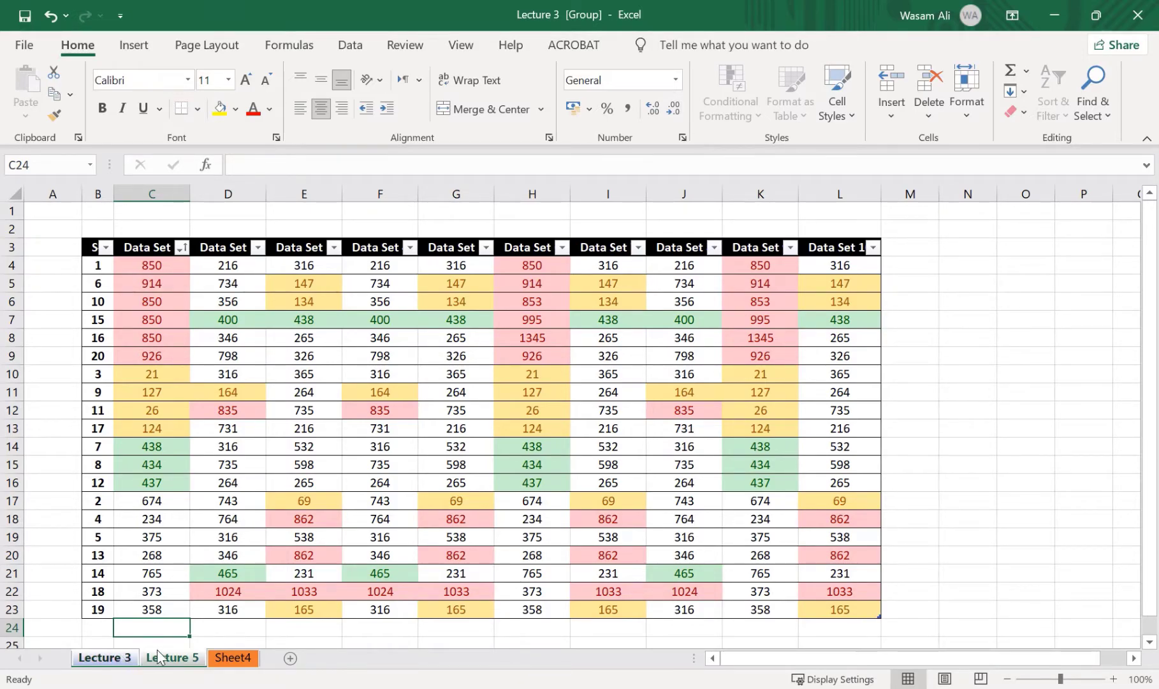
right_click(160, 657)
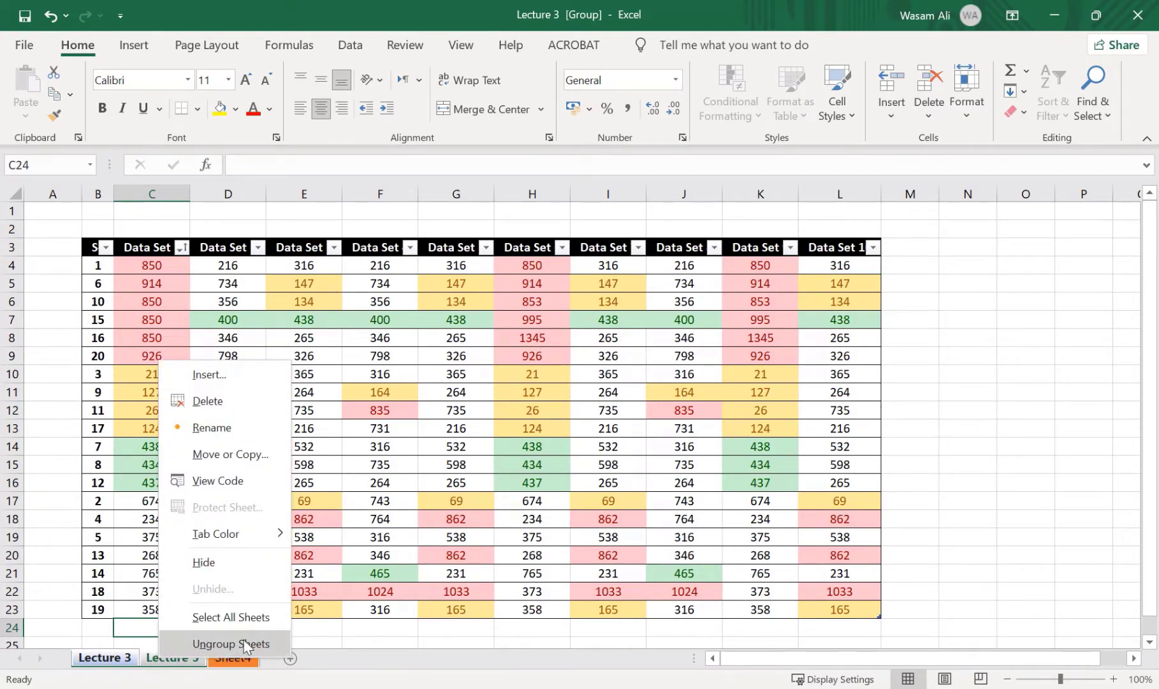
click(275, 646)
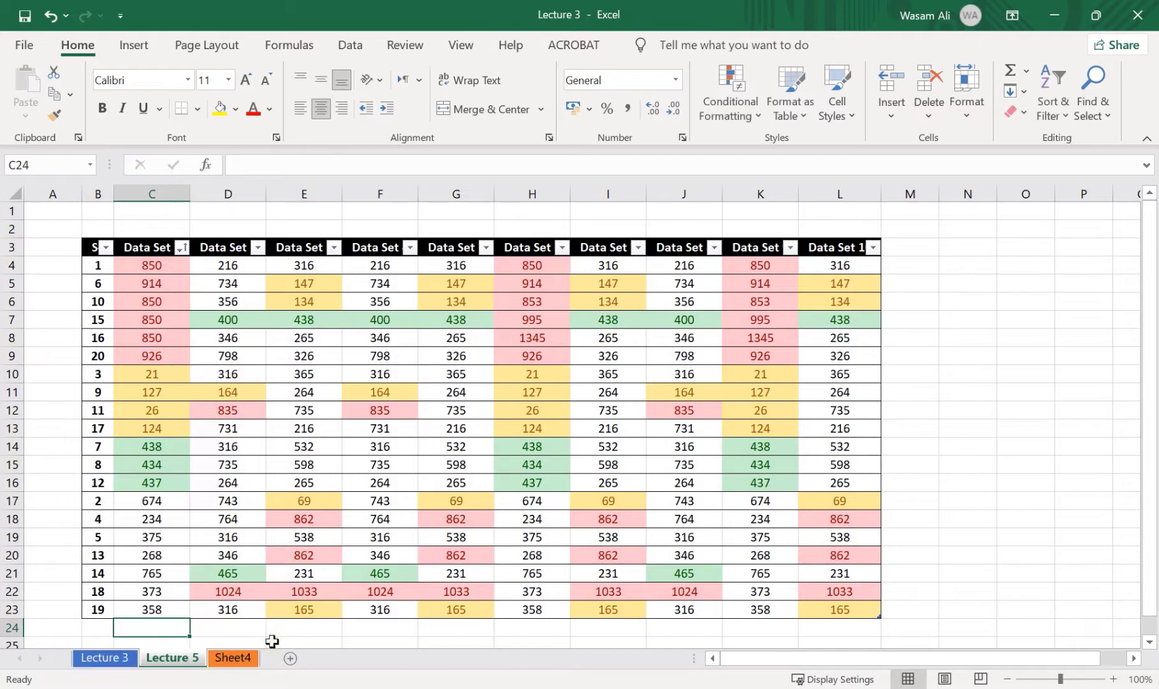
right_click(130, 665)
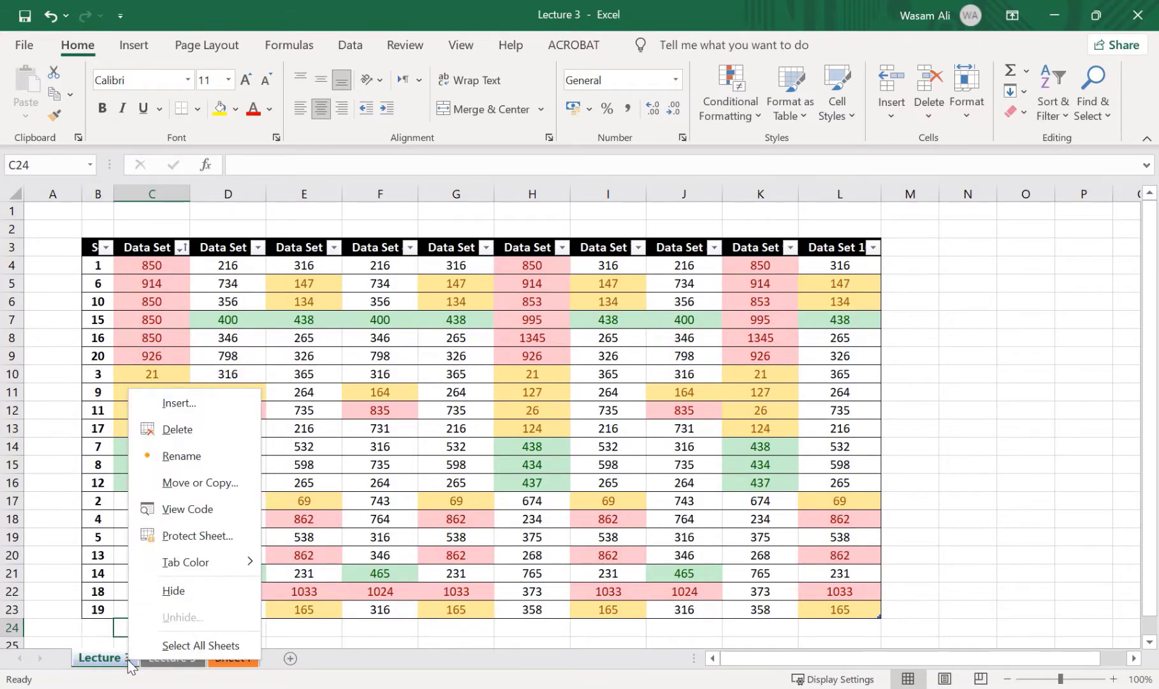
click(131, 664)
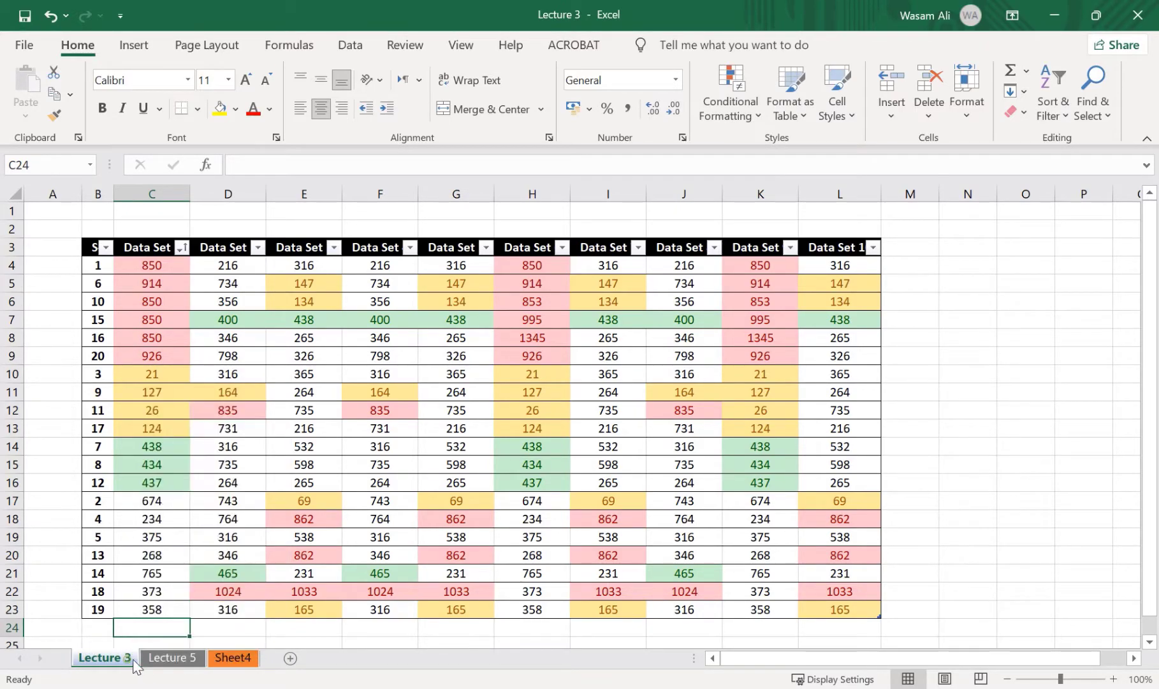
Select the Lecture 3 and Lecture 5 worksheets together as a group
ctrl+click(167, 665)
right_click(167, 664)
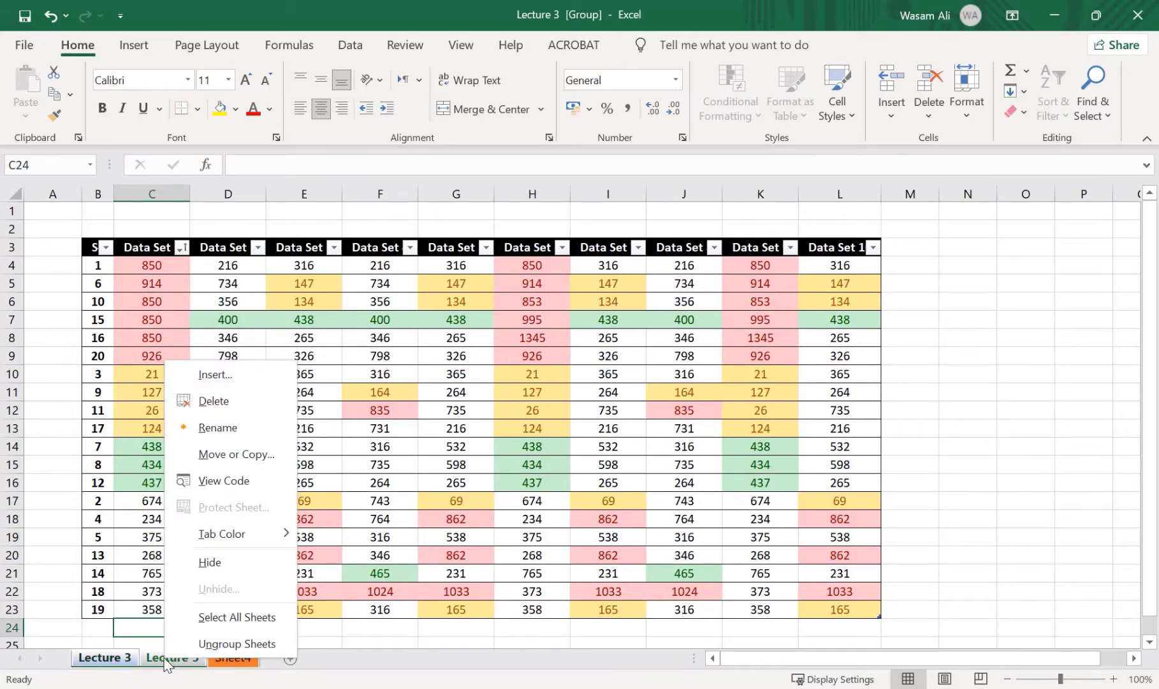
click(167, 665)
click(129, 664)
Enter 500 in cell D25 below the table on both grouped worksheets
click(243, 593)
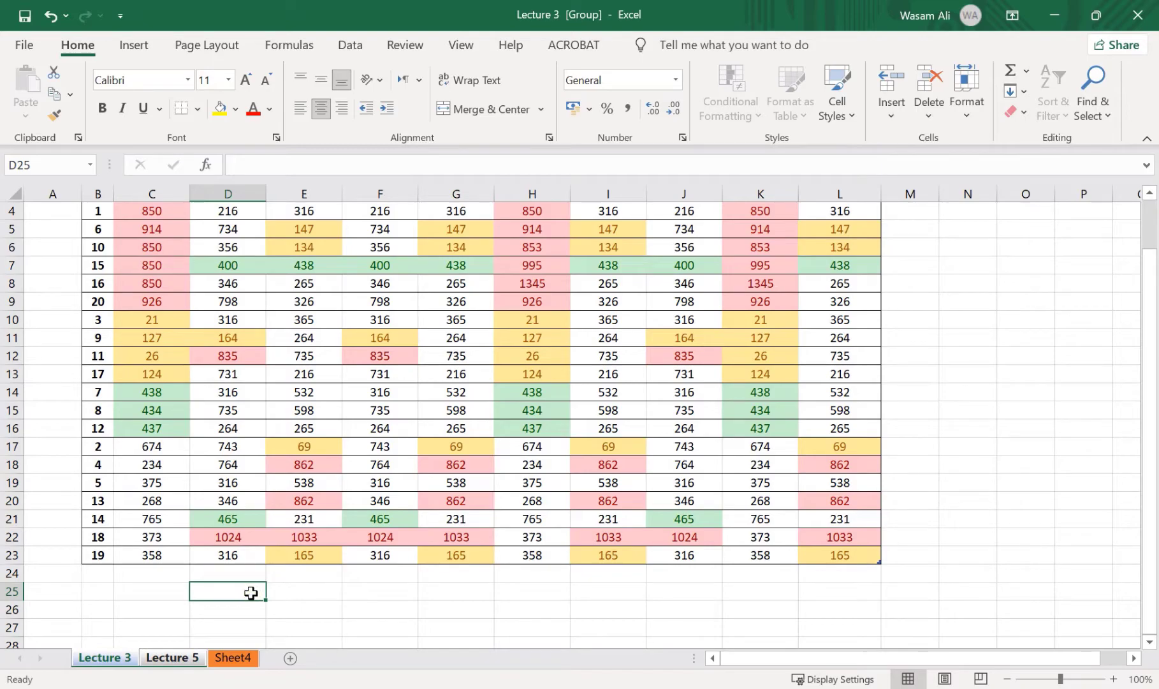
text(500)
key(Return)
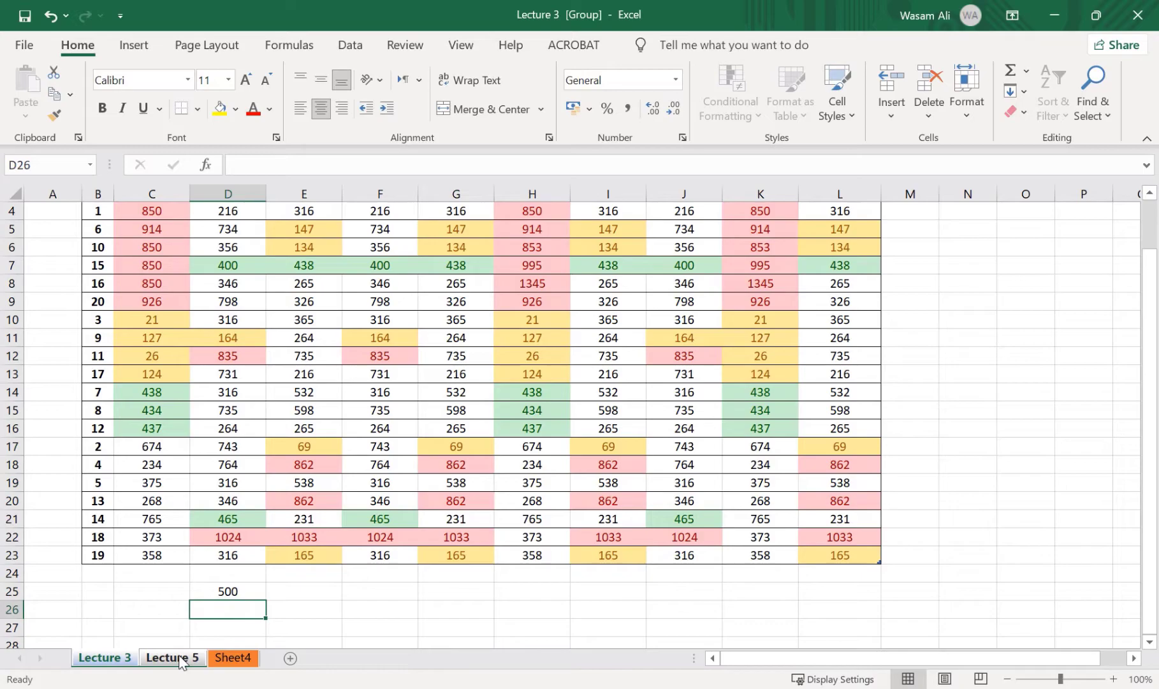
Enter 250 in cell E25 on the grouped Lecture 3 and Lecture 5 worksheets
scroll(181, 660, up, 1)
scroll(249, 588, down, 1)
click(295, 605)
click(303, 592)
text(250)
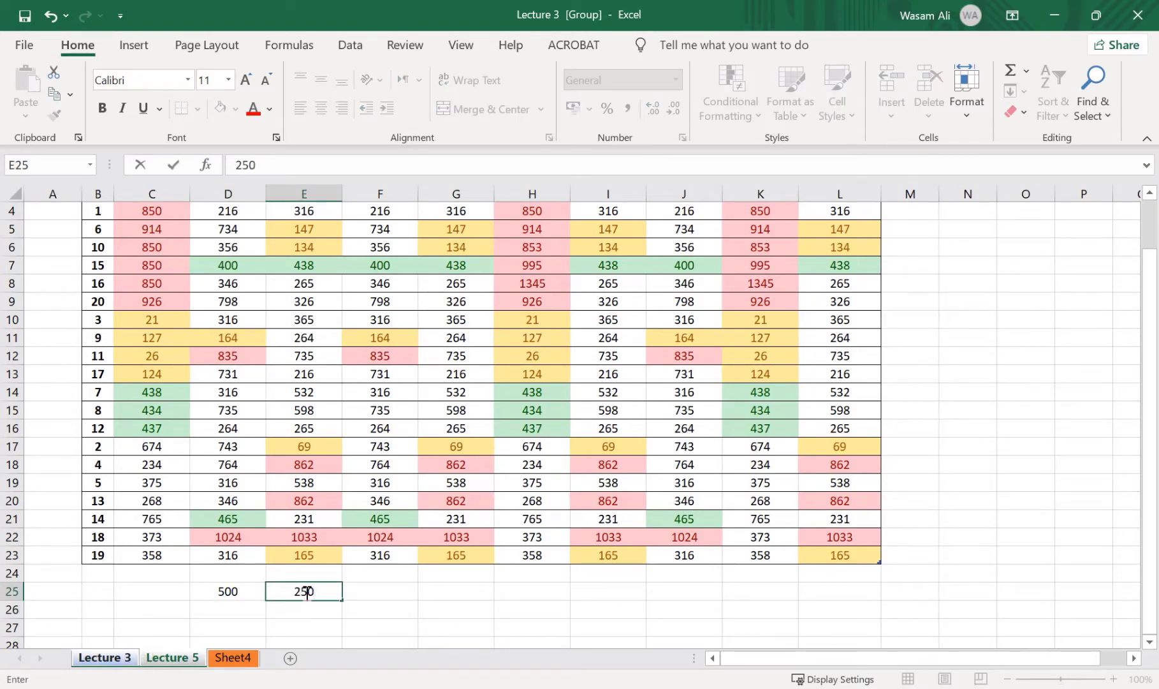
click(174, 592)
click(119, 659)
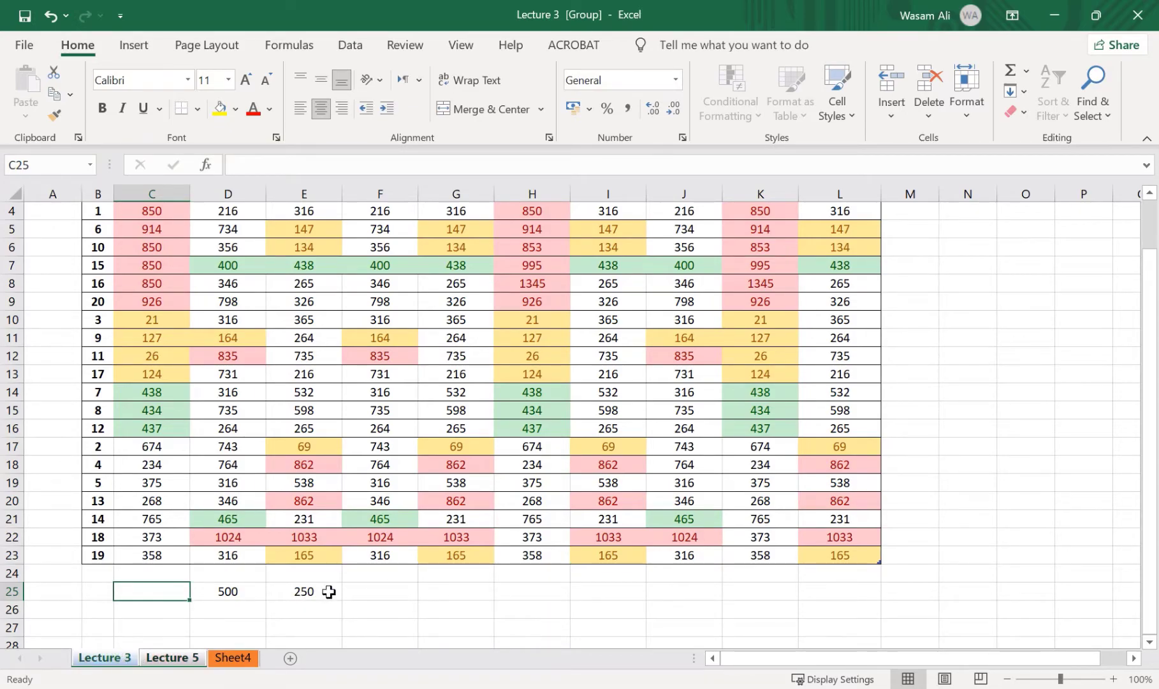
Set cell D25 to 300 on the grouped worksheets and check the D25 and E25 entries
click(241, 598)
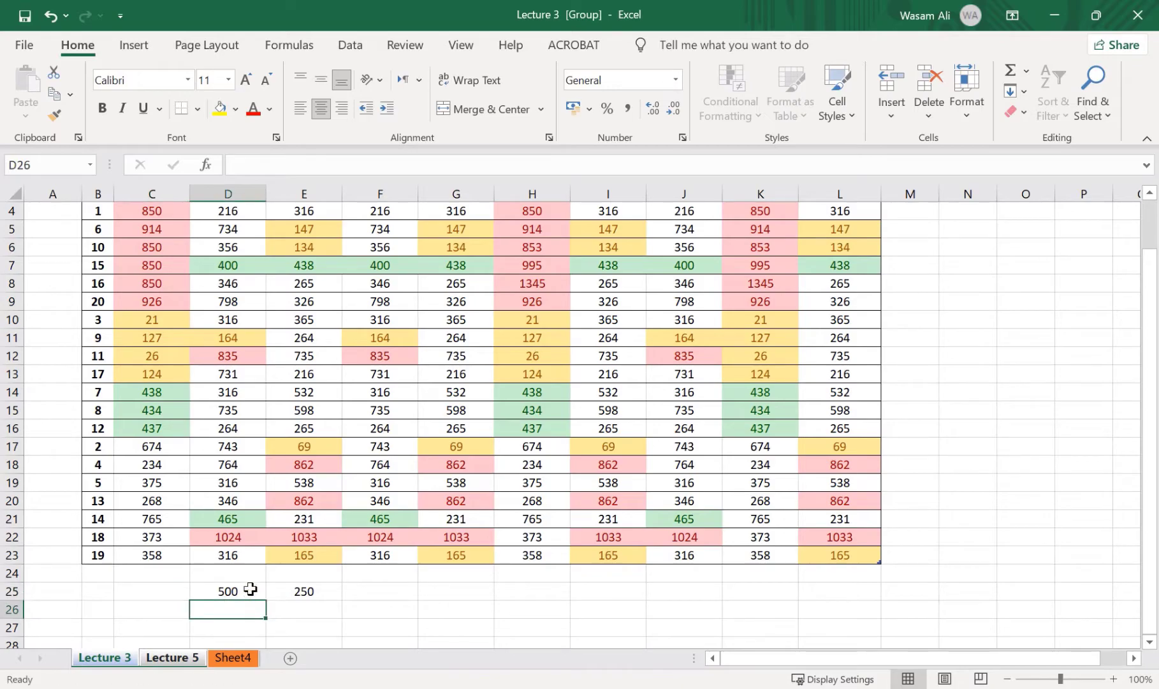
text(300)
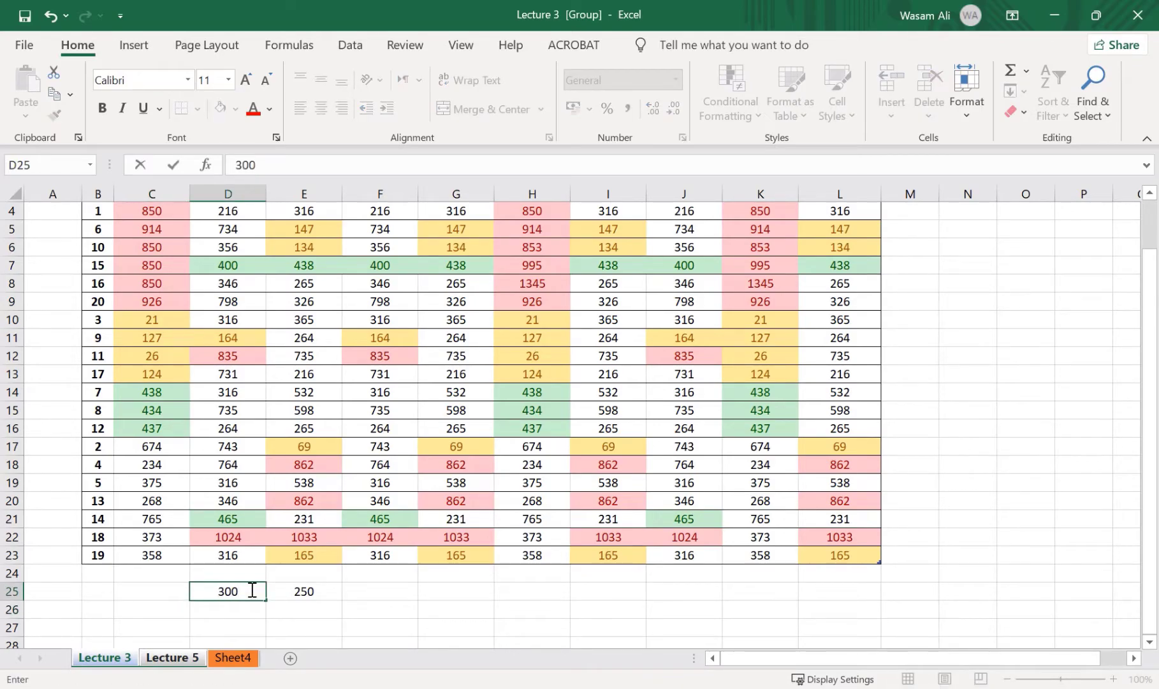
click(306, 591)
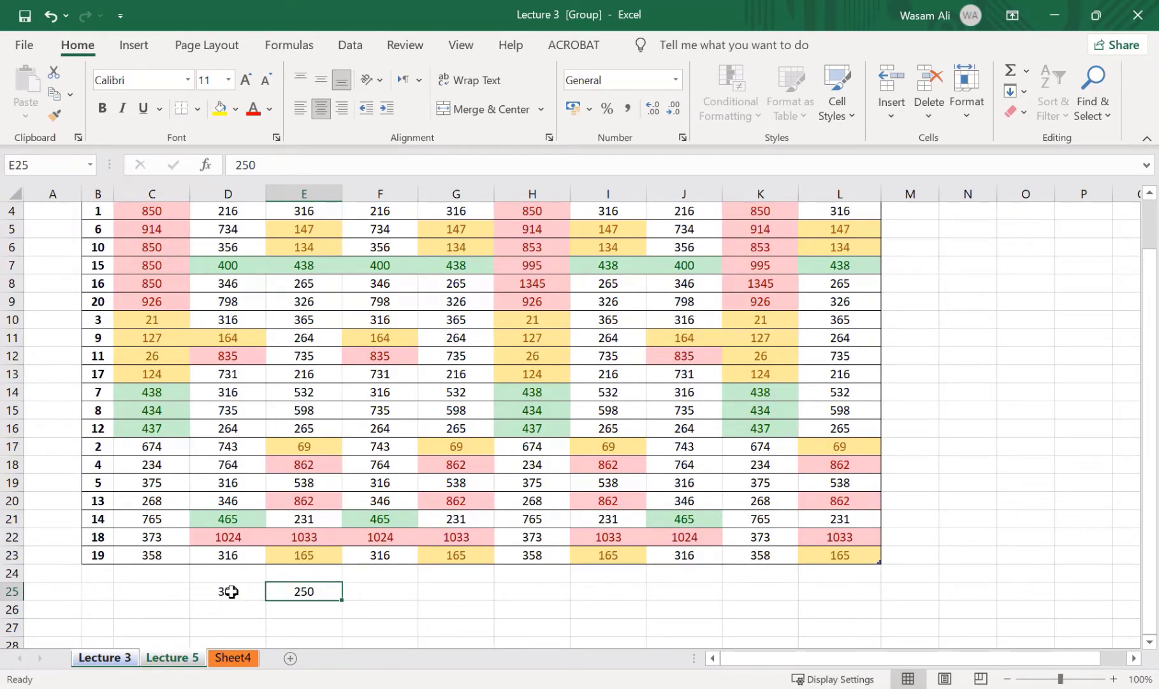
scroll(231, 591, up, 1)
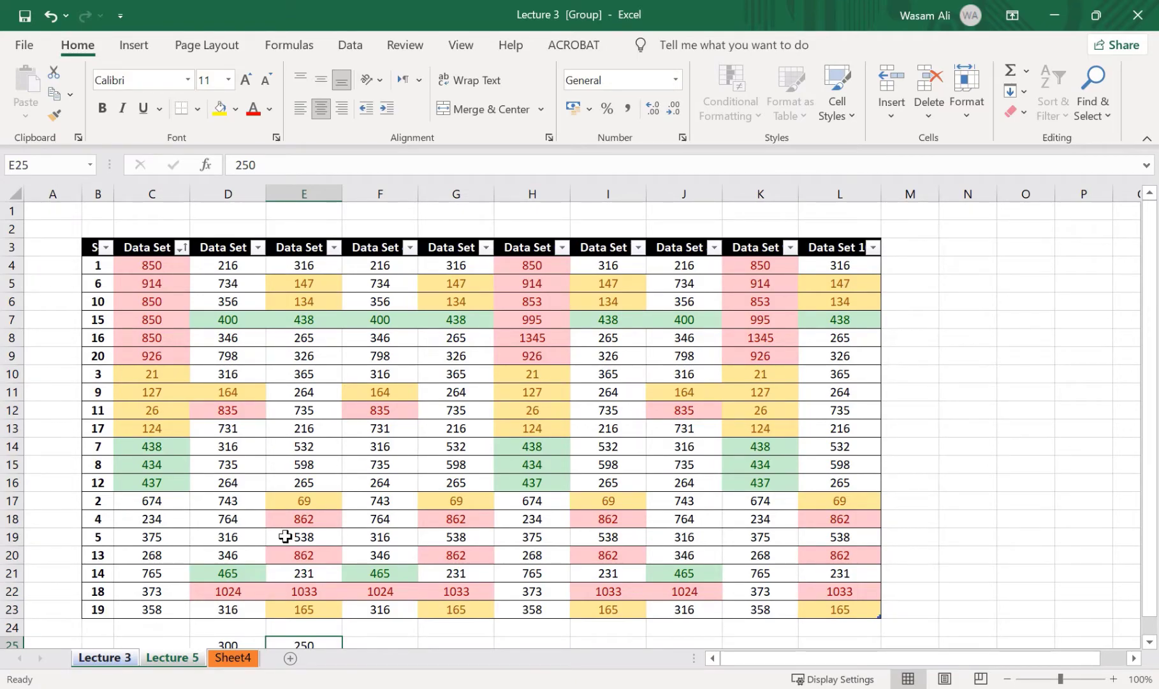
scroll(309, 525, down, 1)
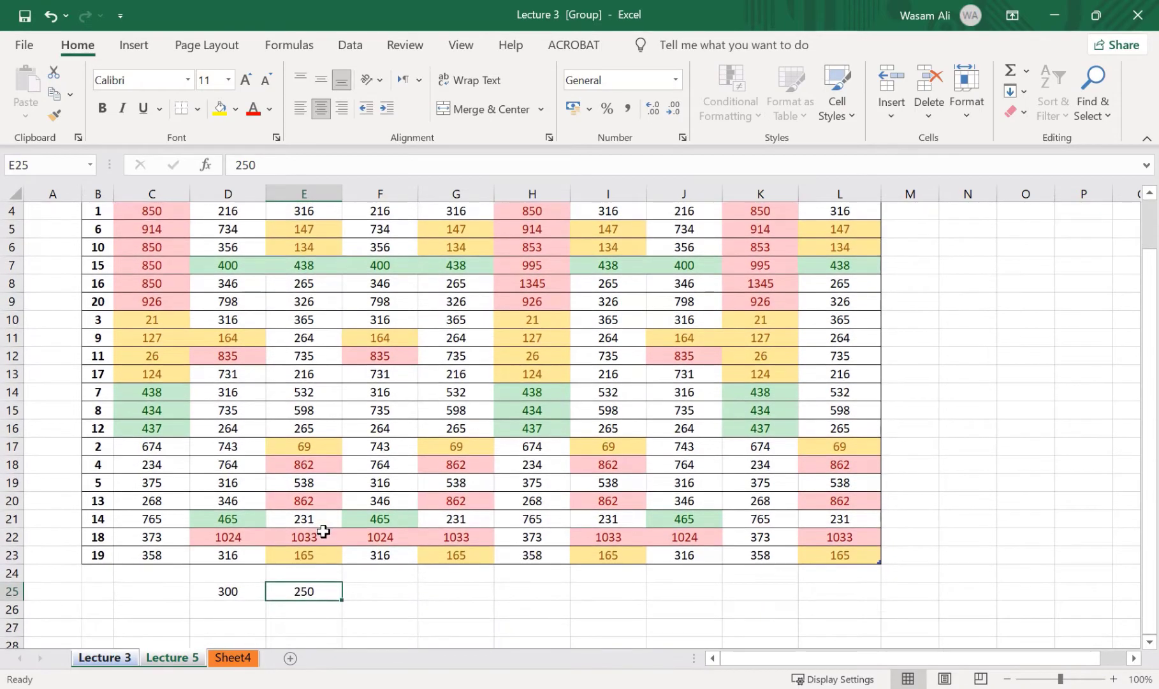
key(Left)
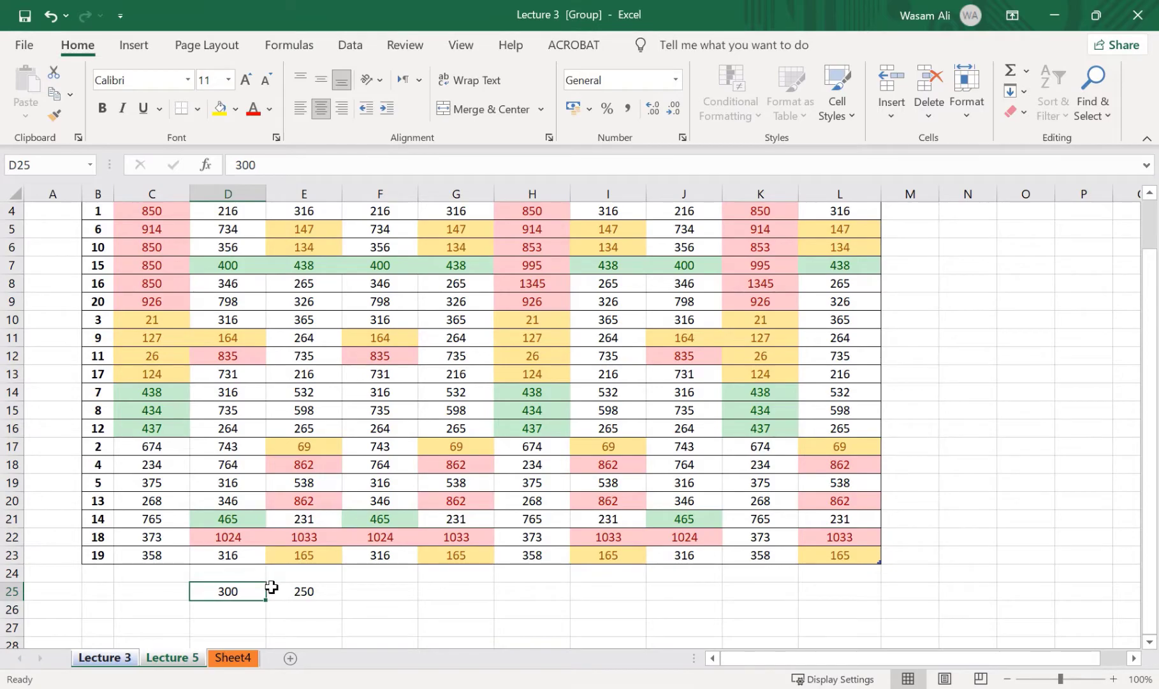
key(Right)
key(Left)
scroll(272, 587, up, 1)
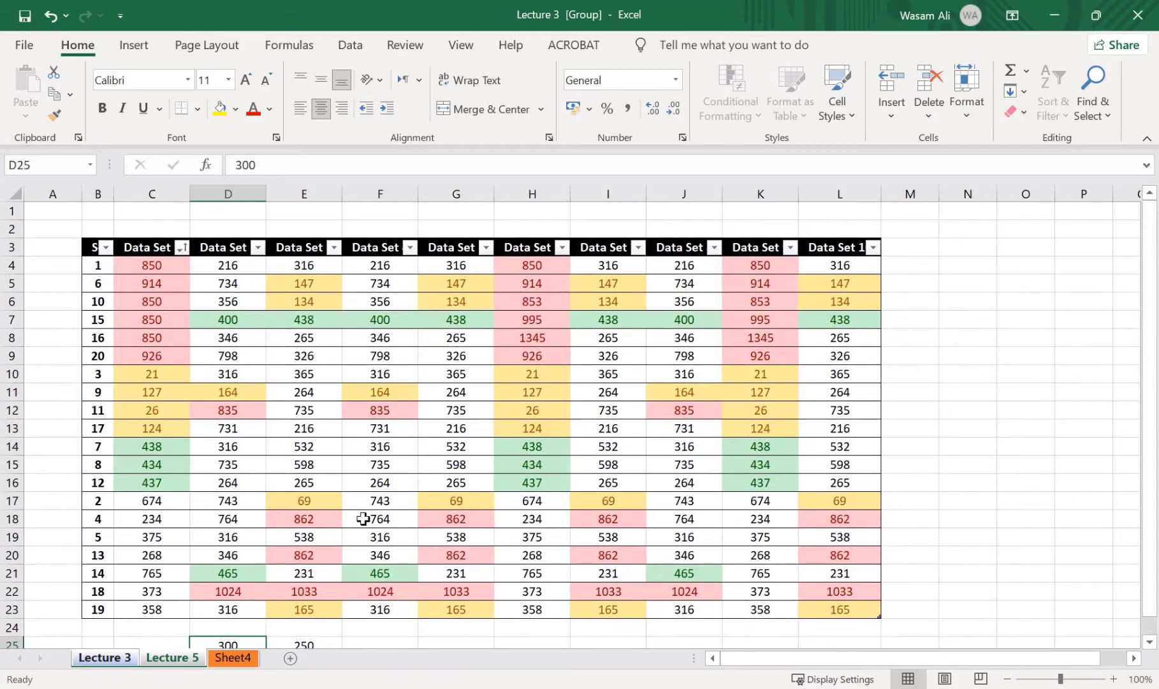
Try to edit cell E14 inside the table while Lecture 3 and Lecture 5 are grouped
click(346, 451)
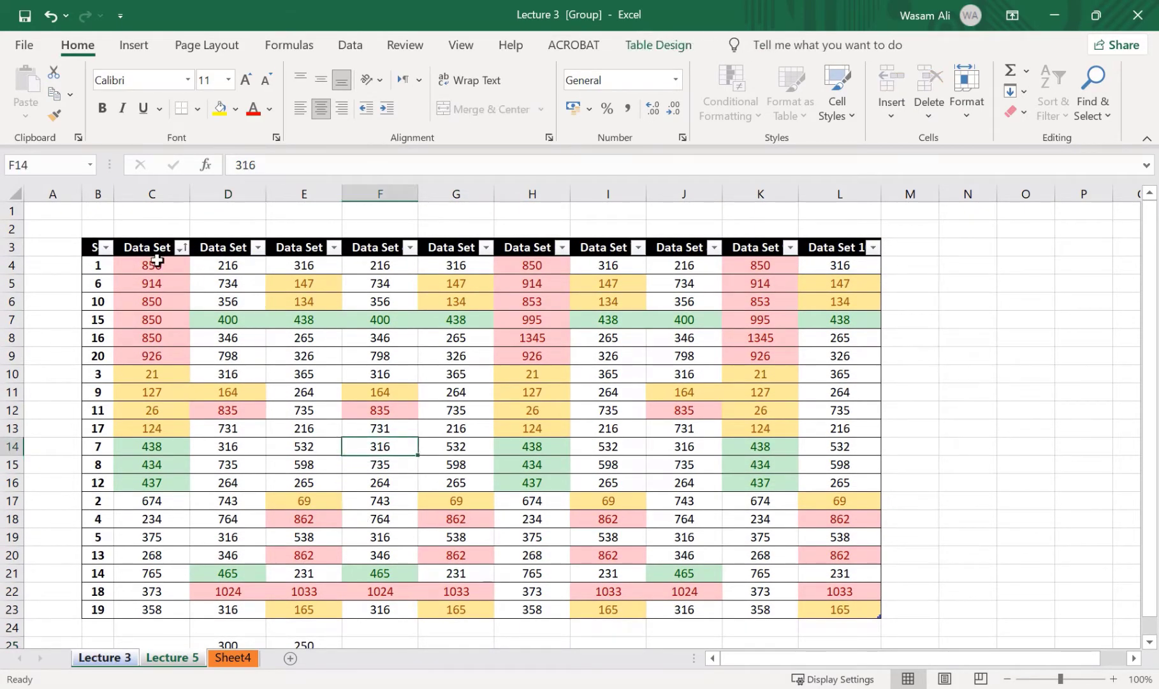
click(319, 450)
double_click(318, 451)
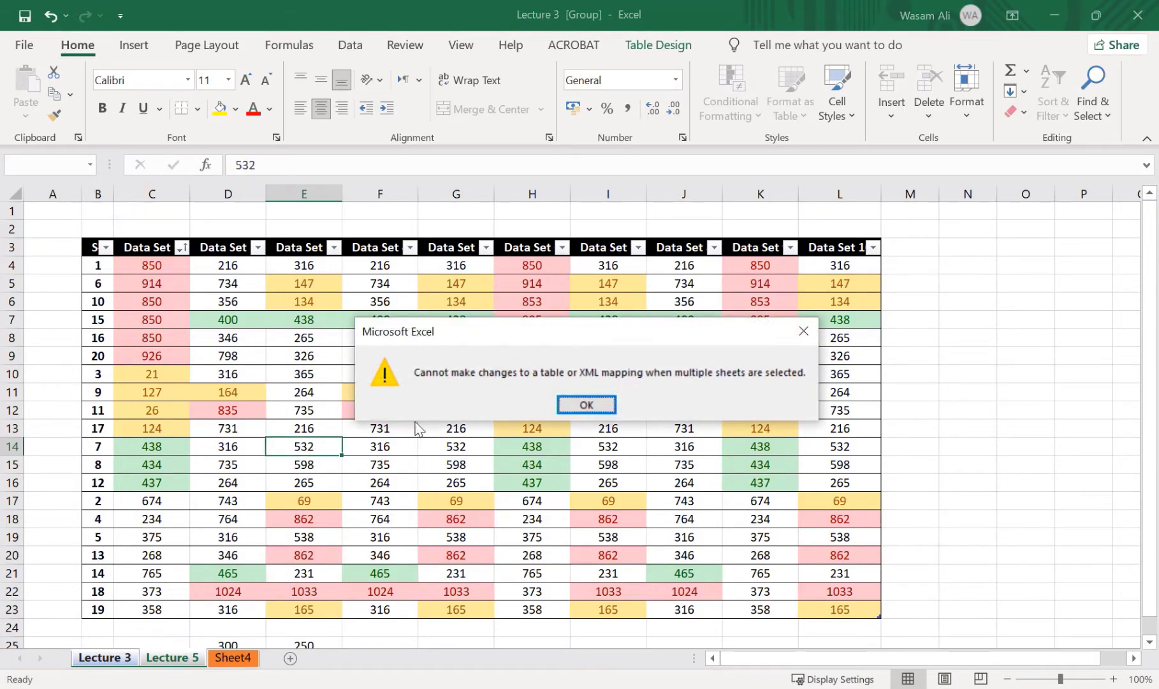
drag(497, 337, 470, 321)
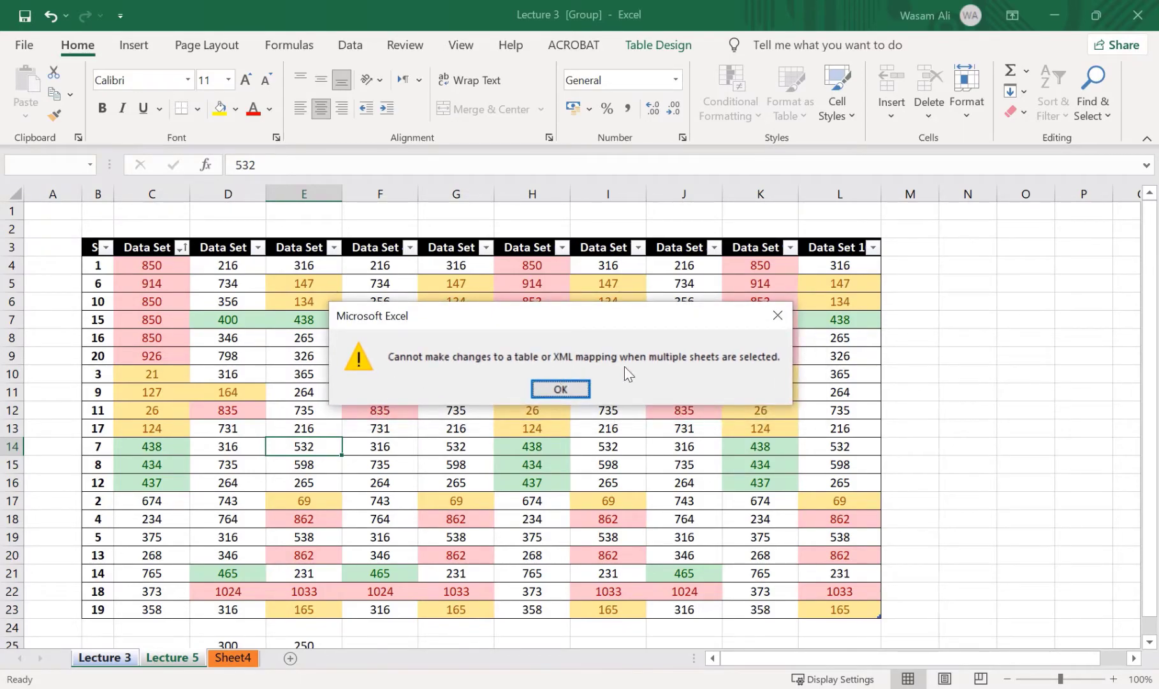
click(562, 387)
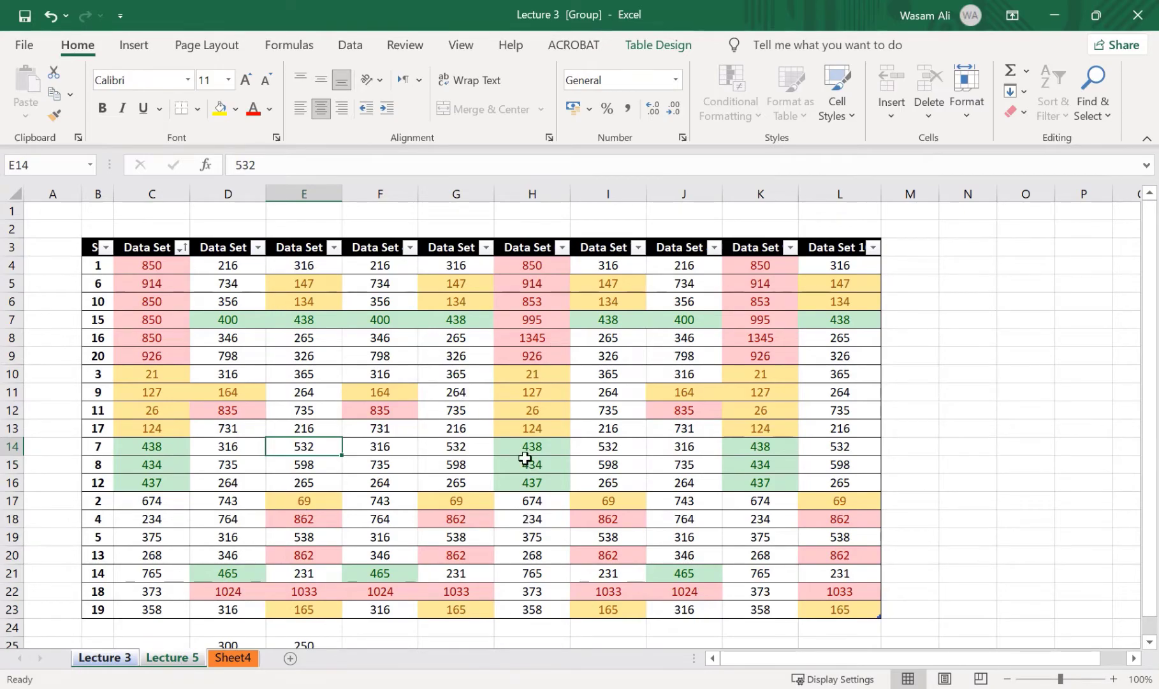
click(317, 495)
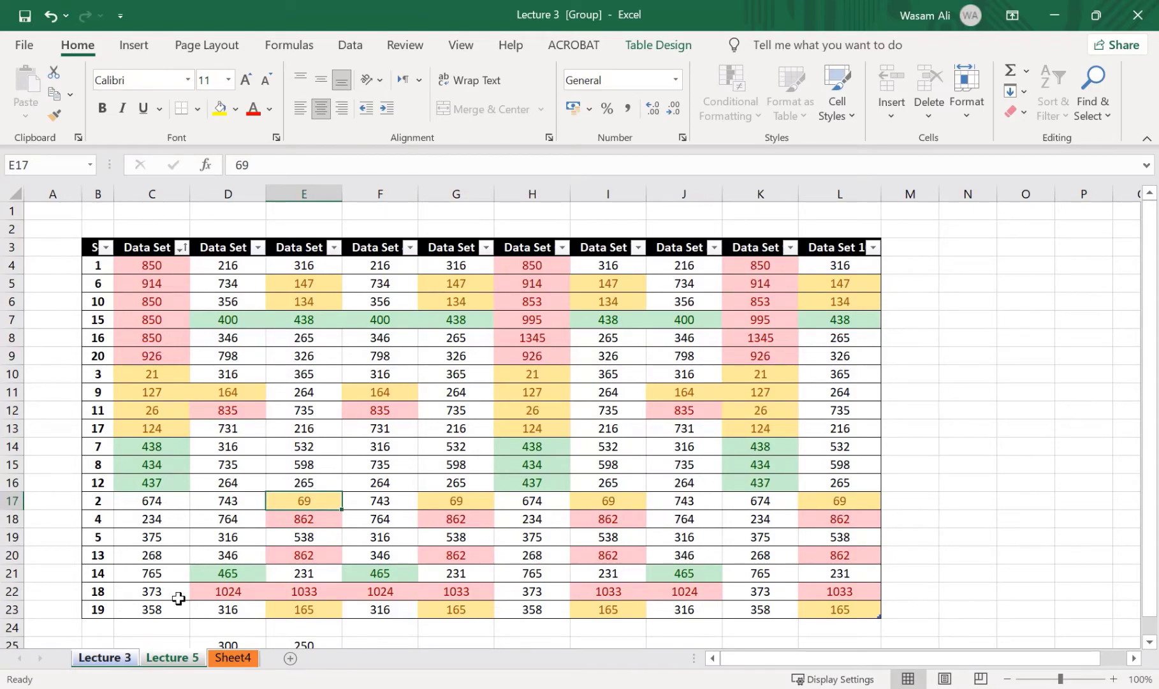
Ungroup the two worksheets and return to the Lecture 3 sheet
right_click(167, 658)
click(189, 654)
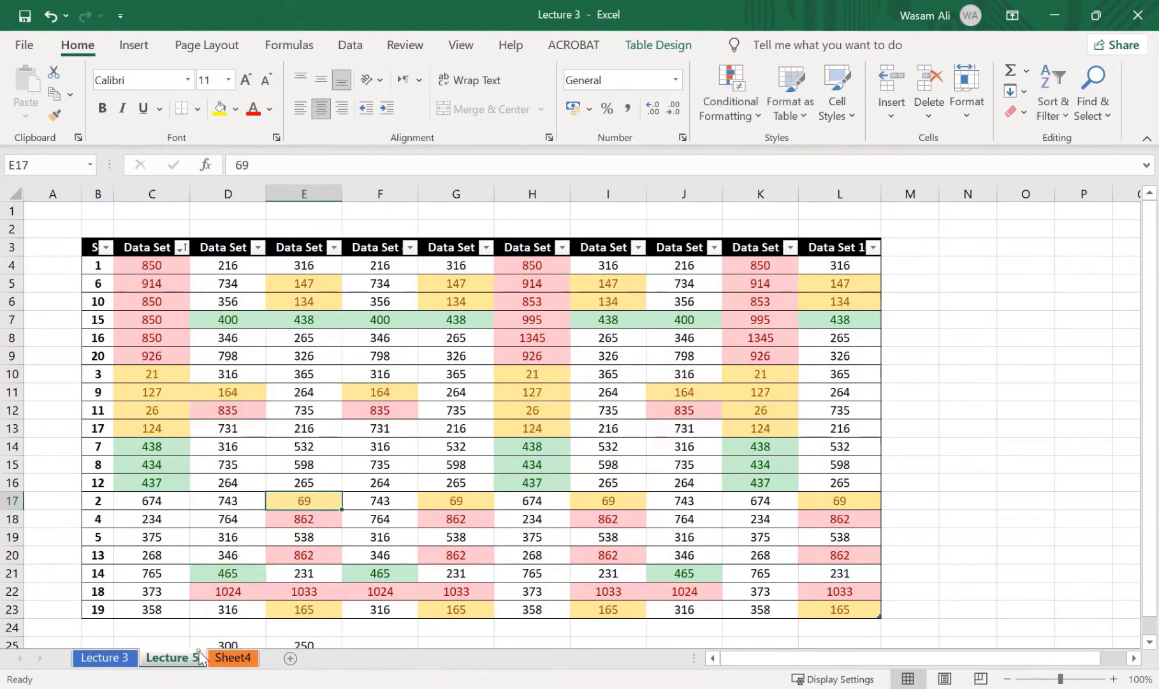
click(242, 424)
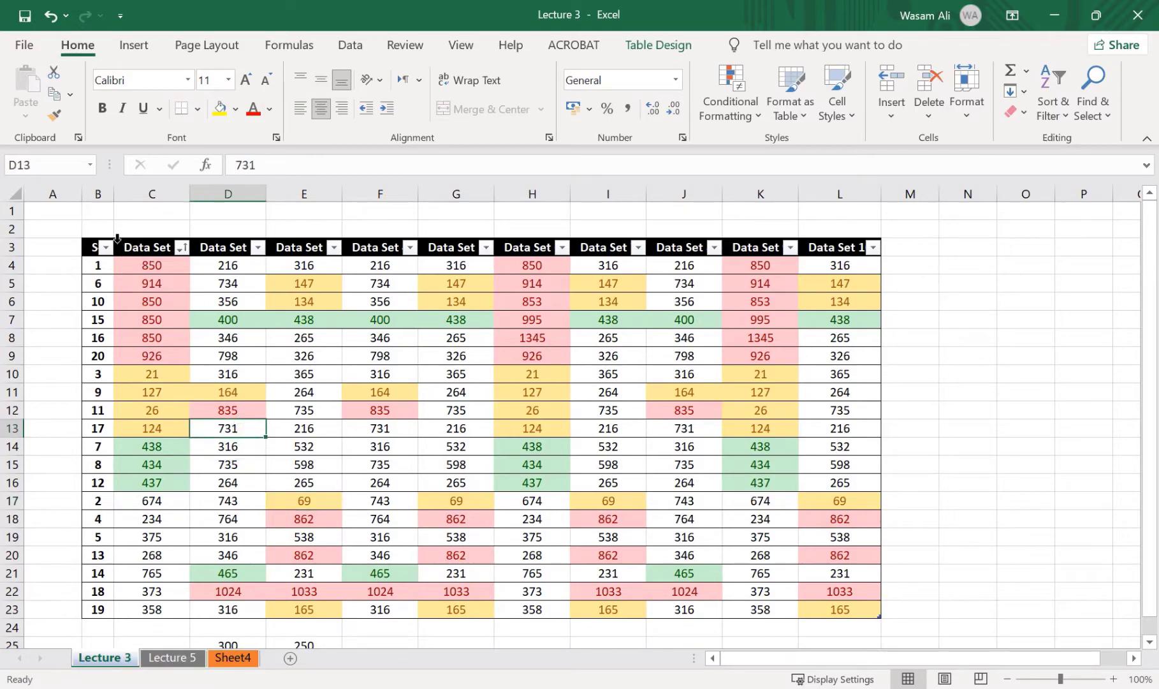
Convert the Lecture 3 table in B3:L23 to a normal range and inspect its header and data cells
drag(94, 248, 842, 609)
right_click(513, 319)
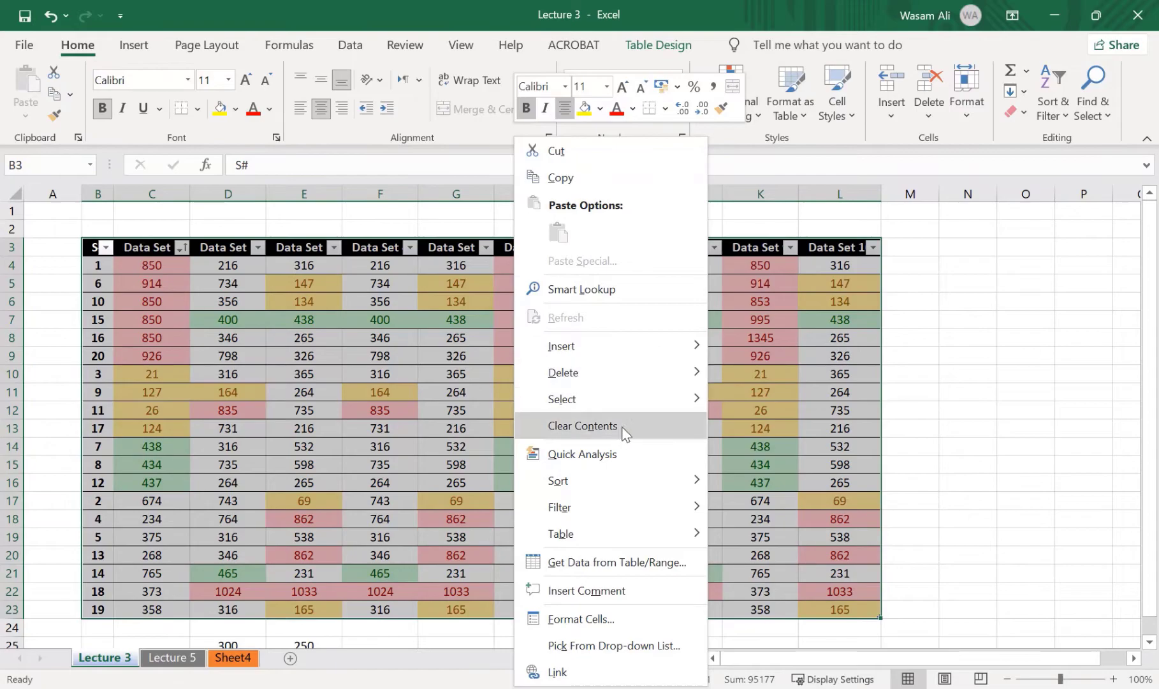
mouse_move(600, 541)
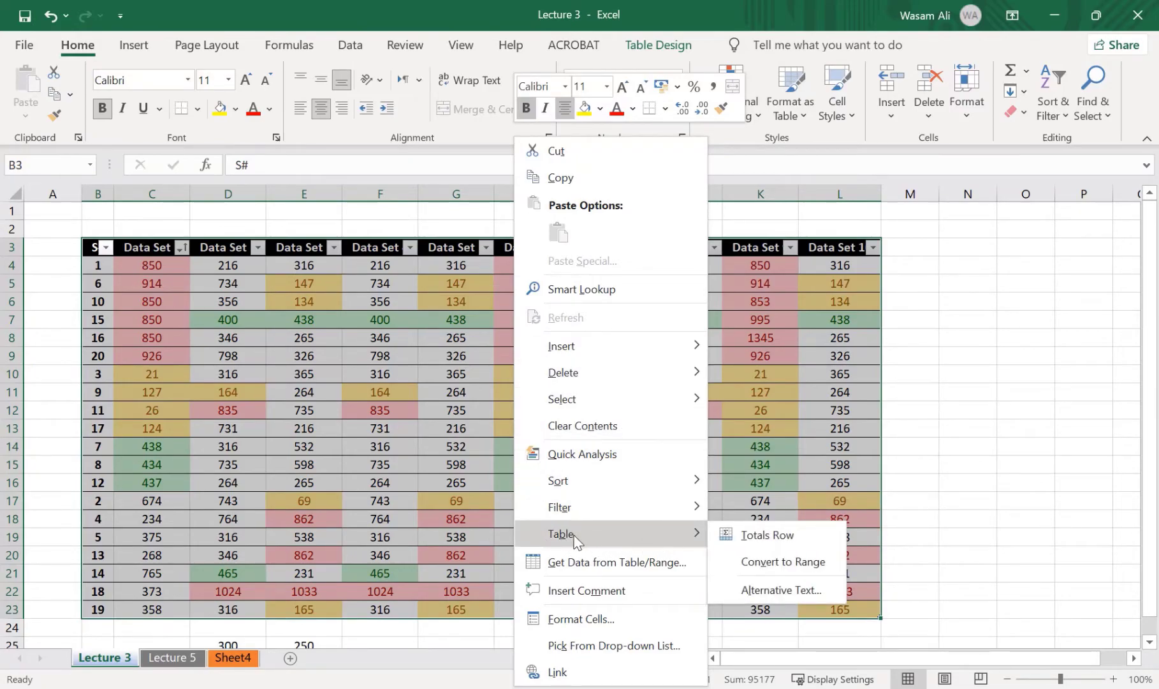
click(783, 563)
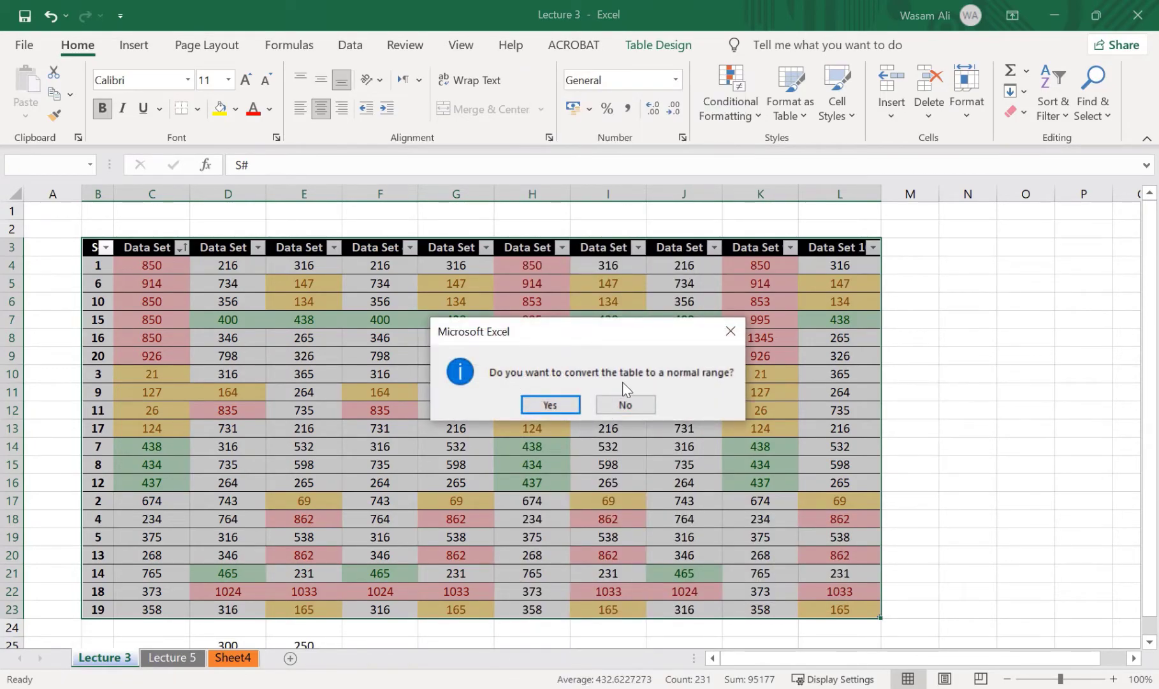
click(550, 404)
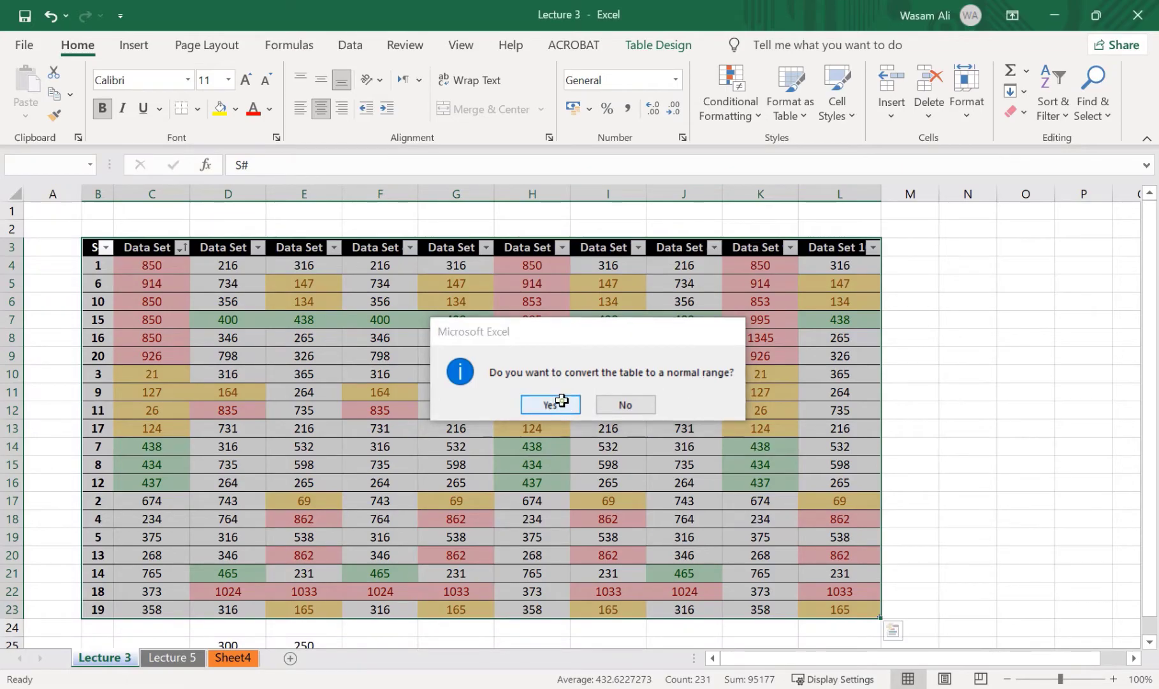
click(337, 324)
click(195, 249)
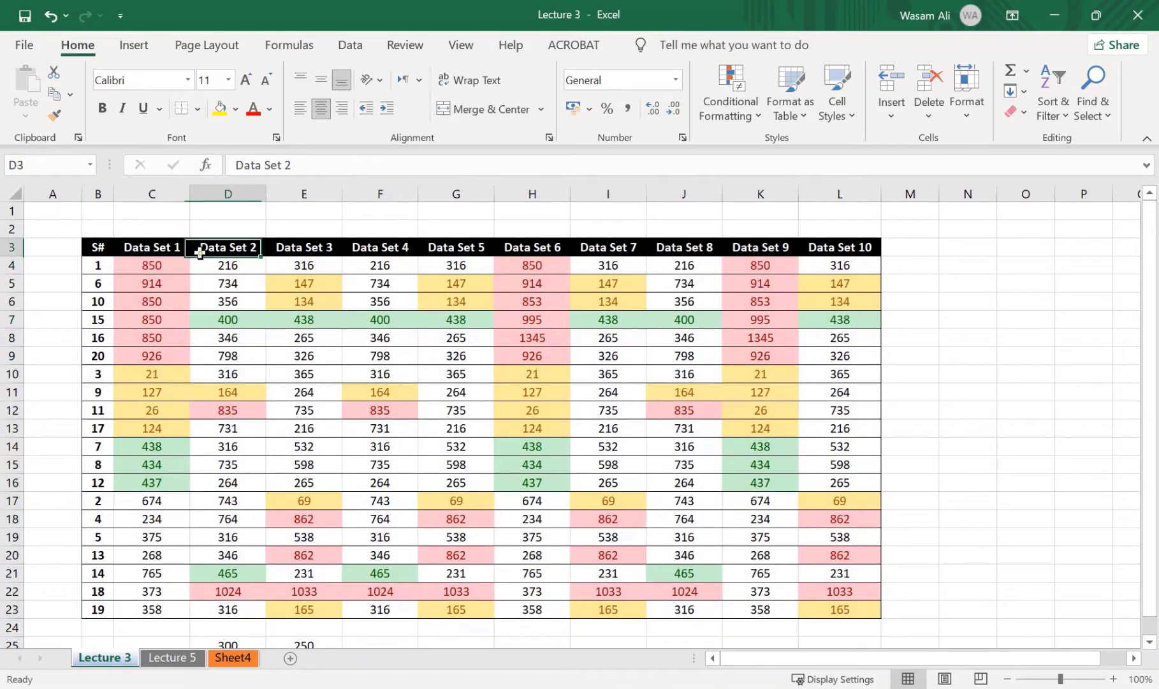
click(511, 336)
click(500, 416)
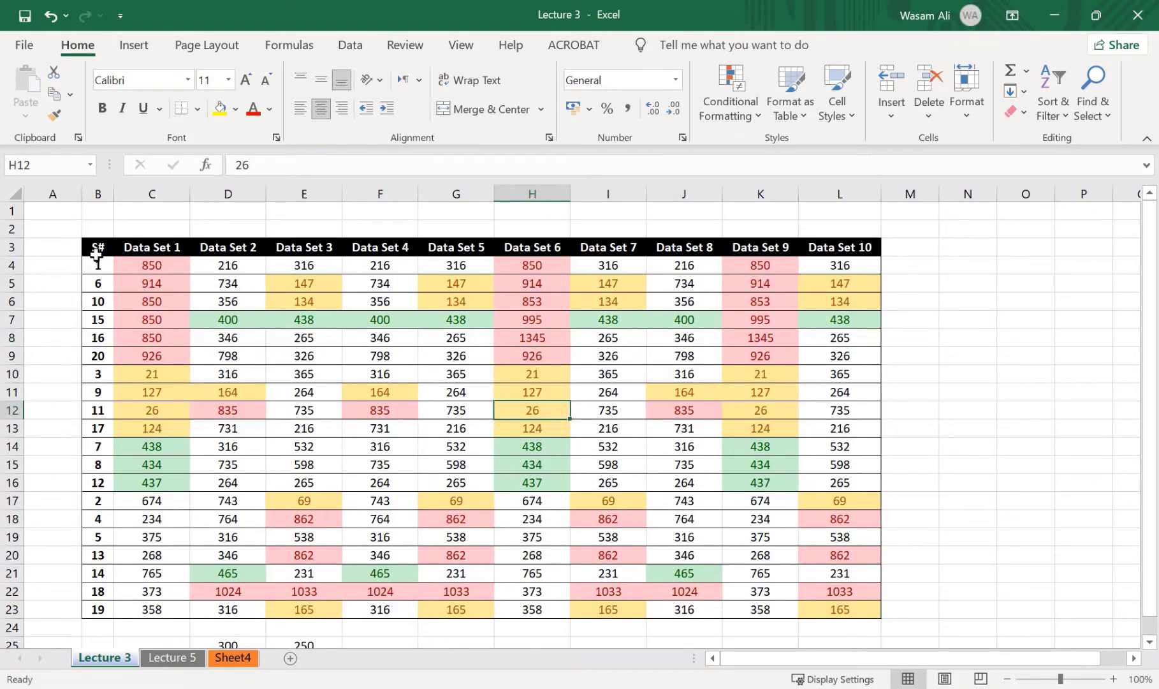
Turn the B3:L23 data on Lecture 3 back into a table with its original filter headers
key(ctrl+t)
key(Return)
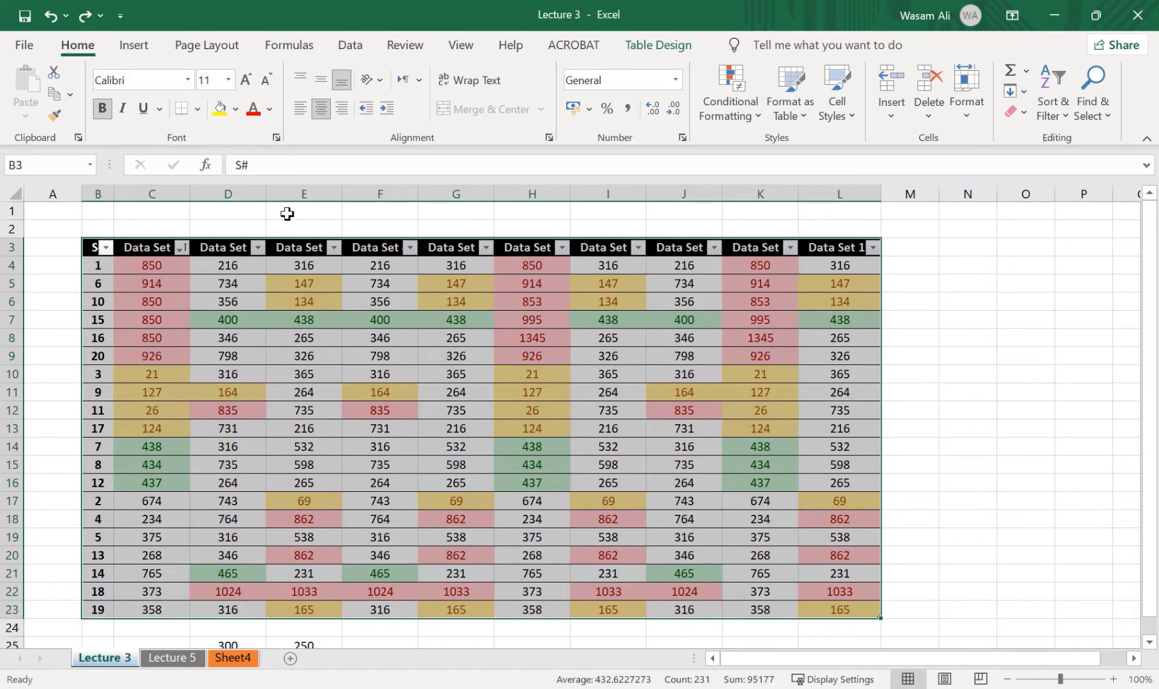
click(296, 302)
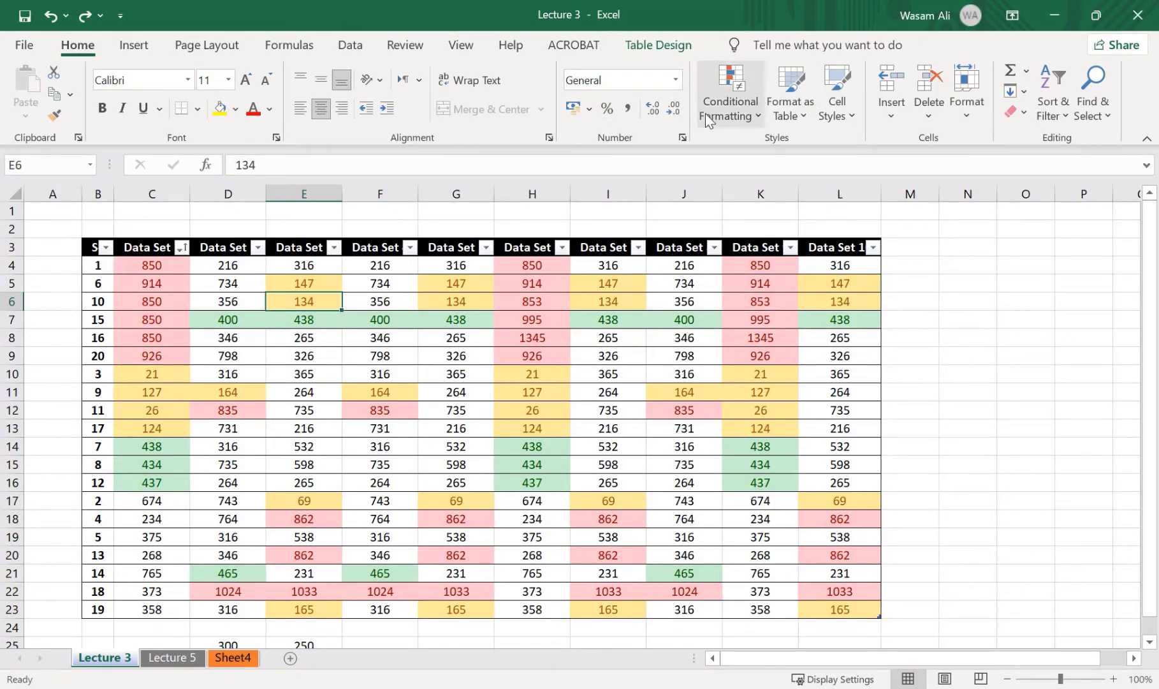
Convert the table in B3:L23 on the Lecture 3 sheet to a normal range
click(969, 273)
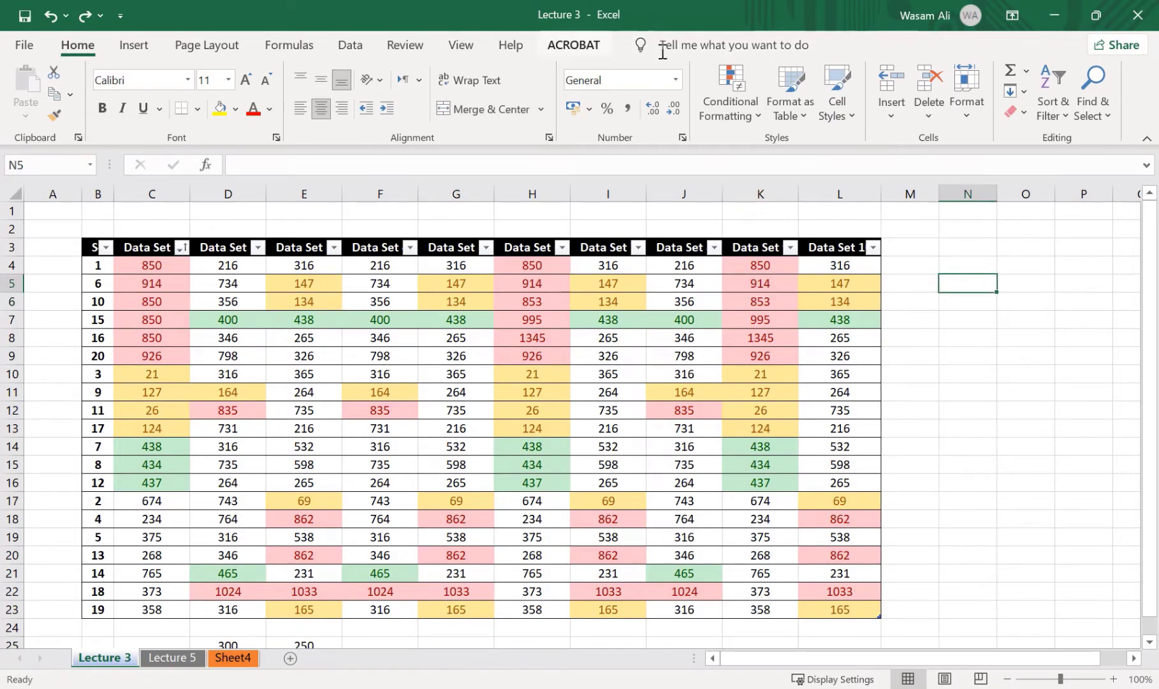
click(278, 298)
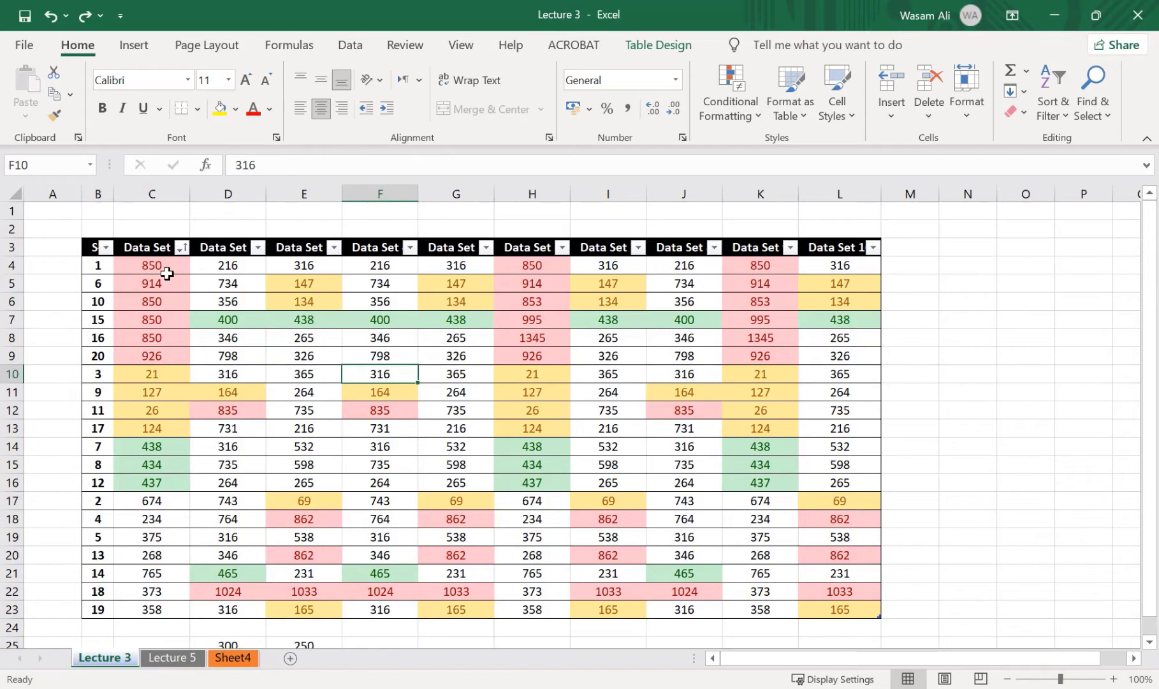
drag(95, 249, 832, 613)
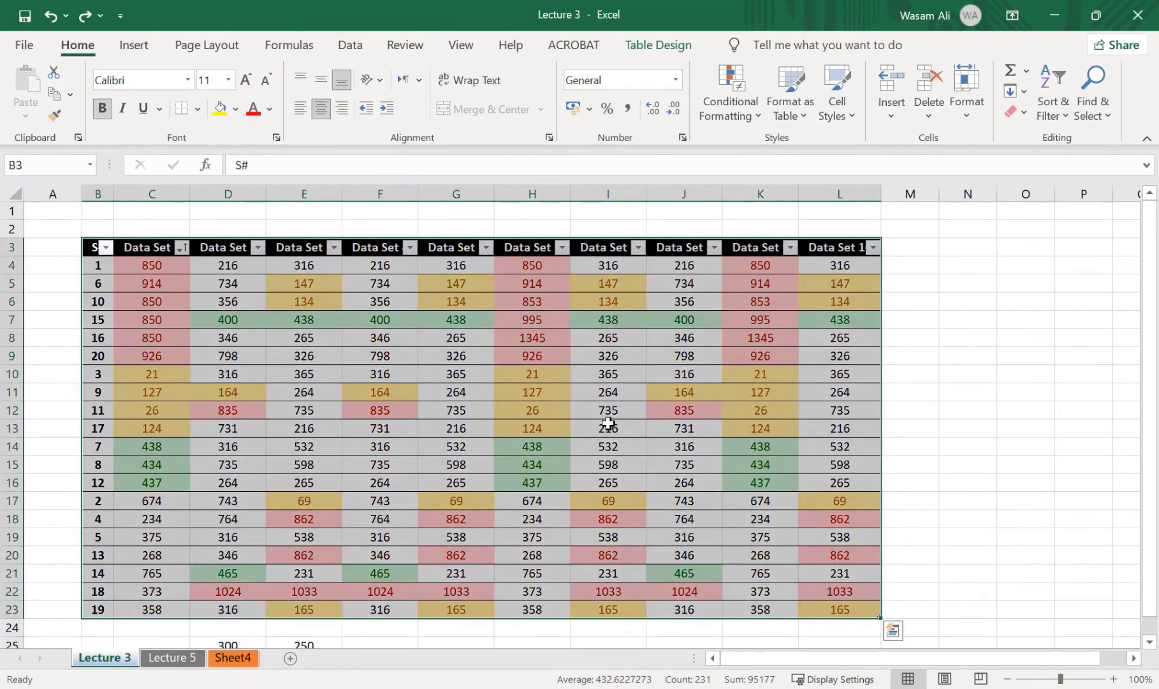
right_click(484, 335)
mouse_move(580, 524)
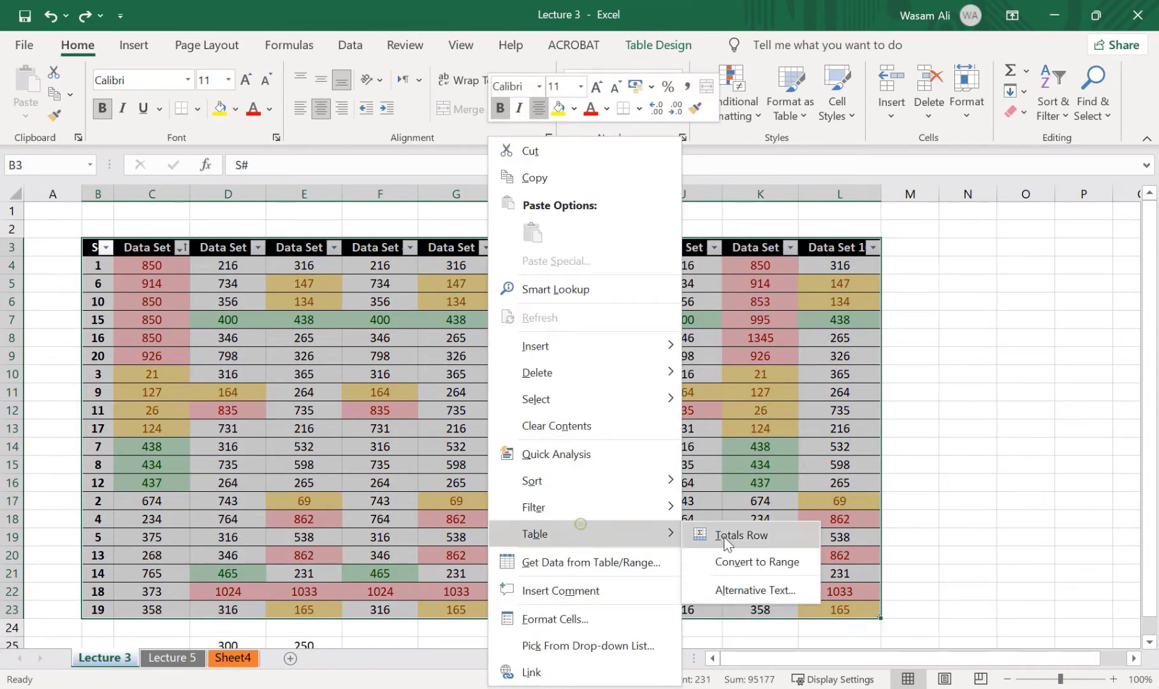
click(751, 560)
click(541, 406)
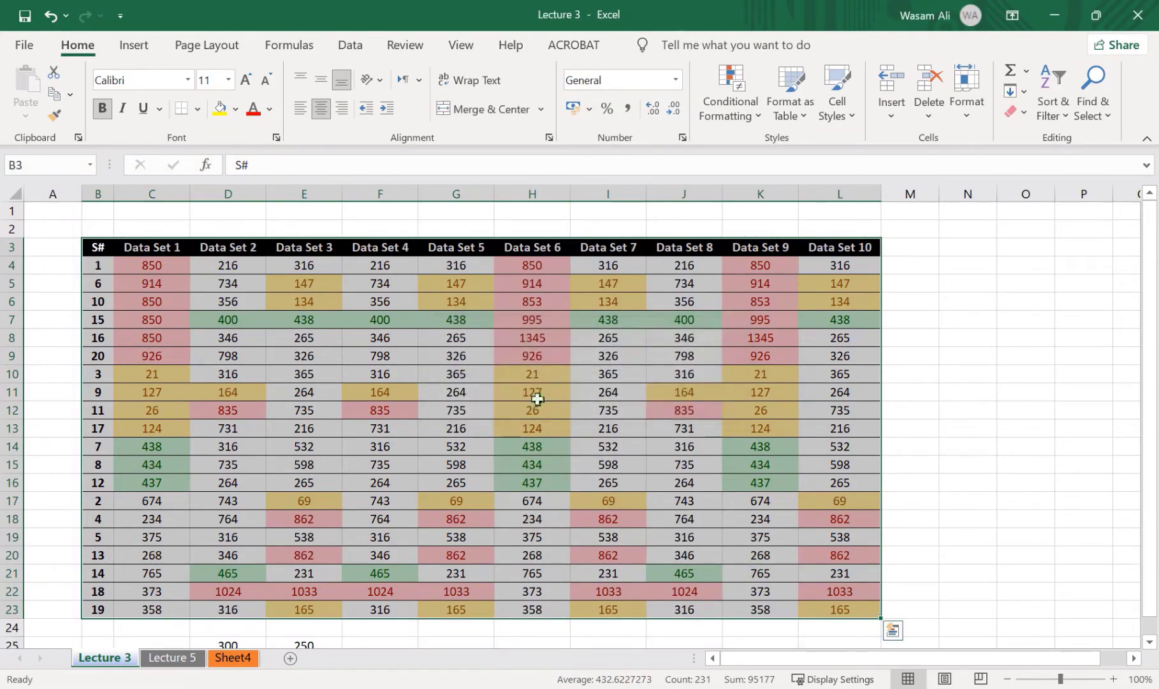
click(532, 410)
click(440, 338)
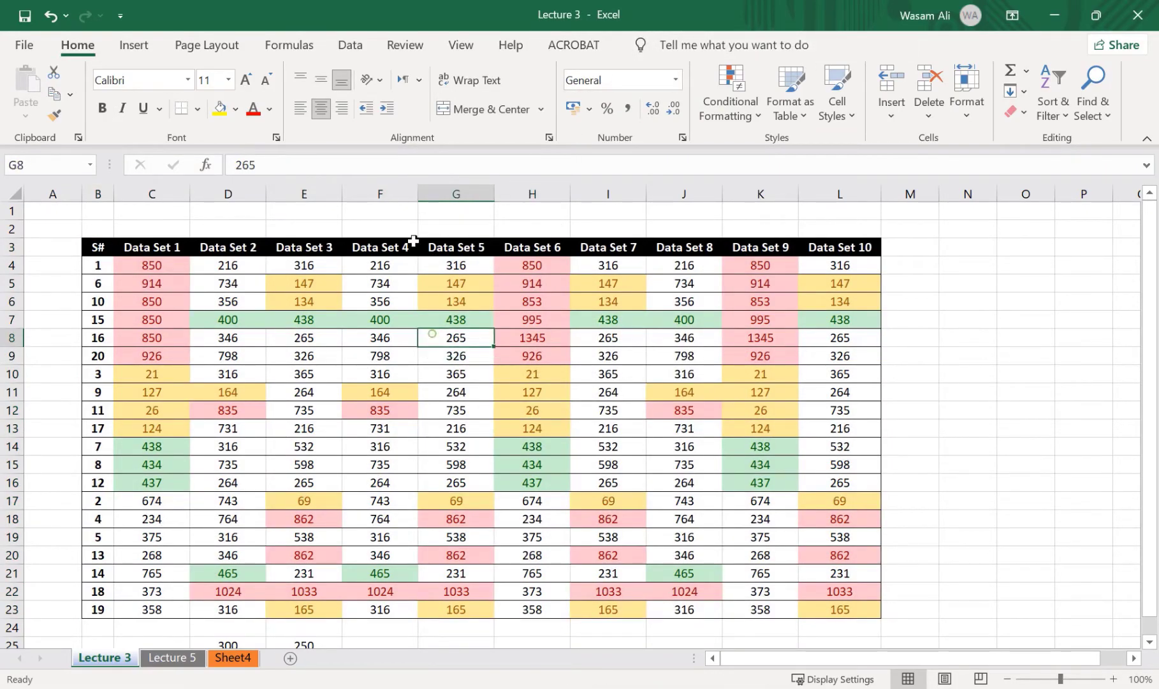
click(413, 244)
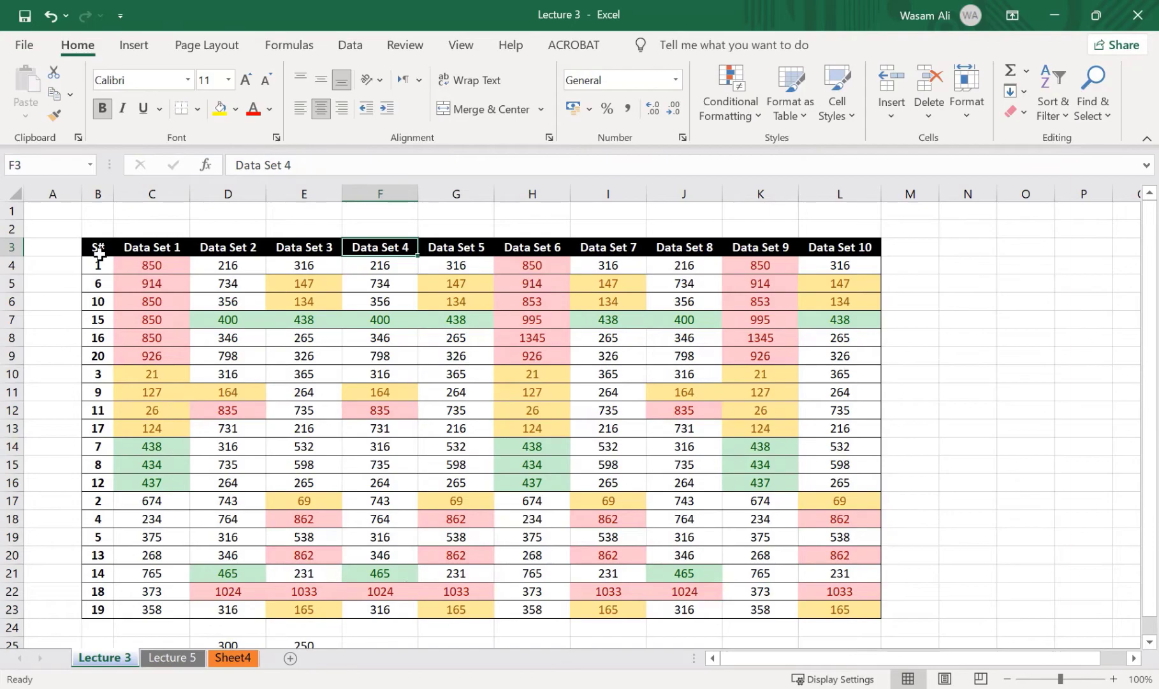
Convert the table in B3:L23 on the Lecture 5 sheet to a normal range
click(183, 660)
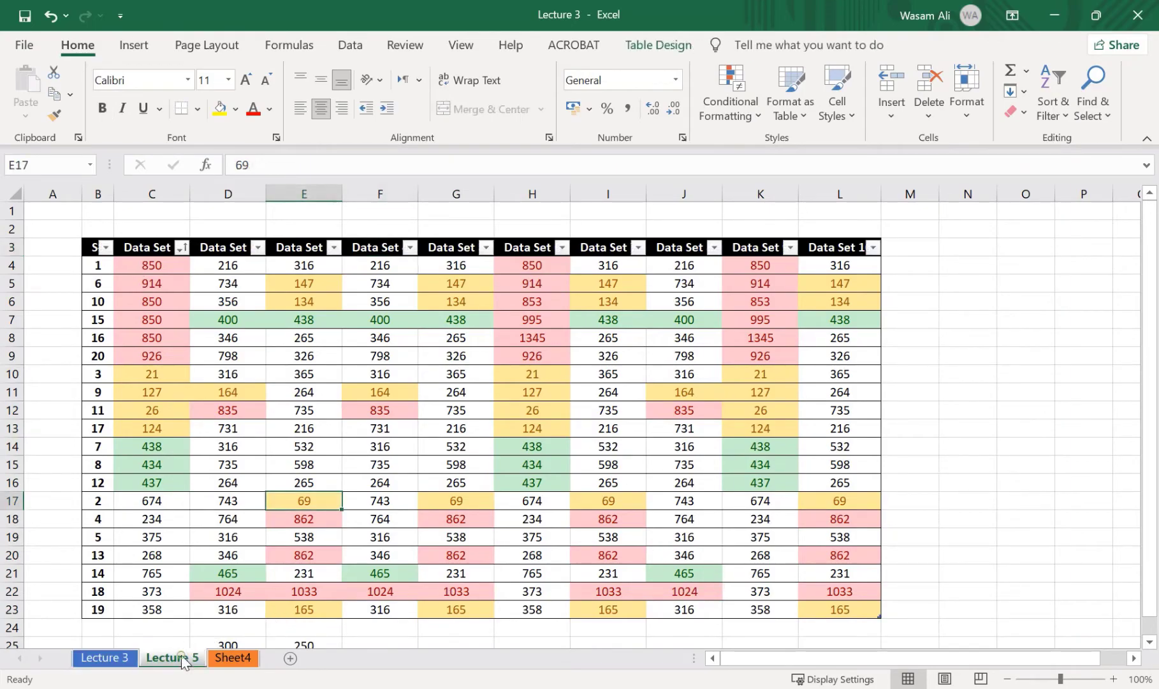
drag(96, 247, 828, 611)
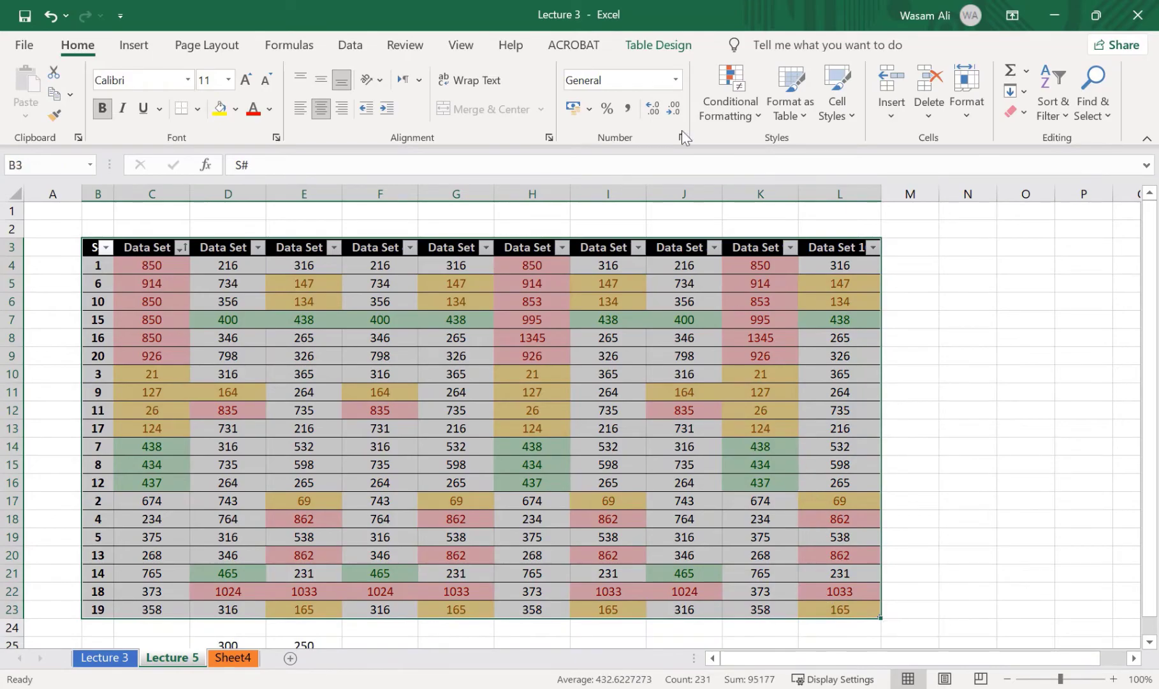
right_click(545, 290)
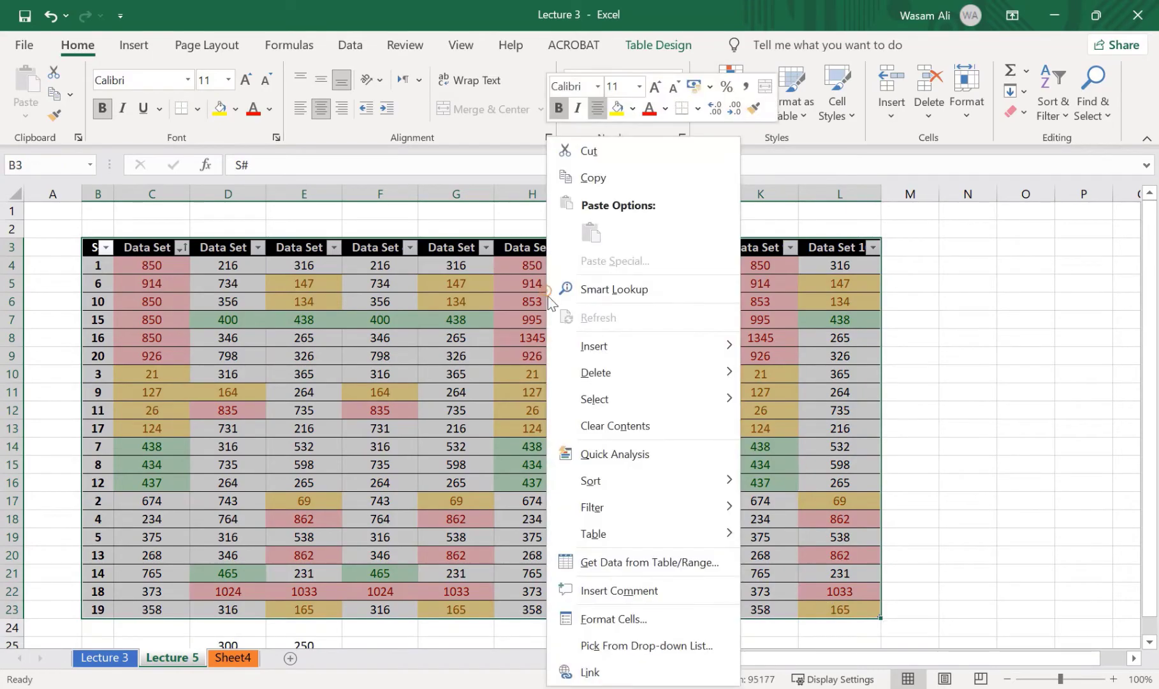
mouse_move(650, 530)
click(806, 561)
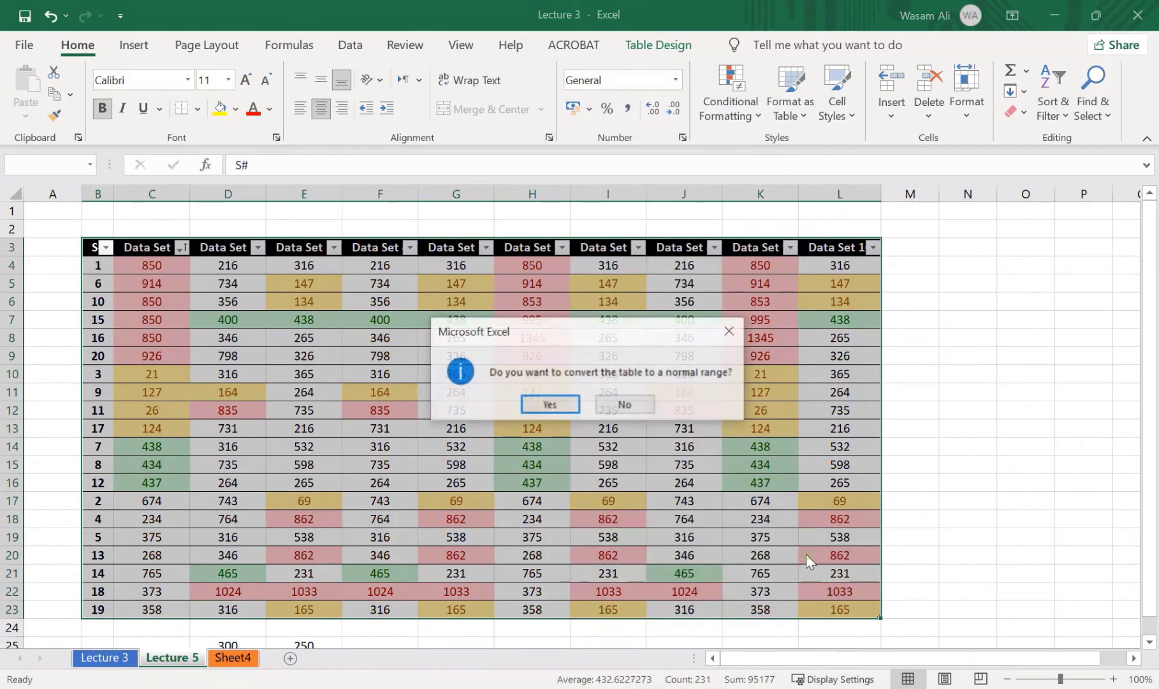
click(536, 402)
click(363, 485)
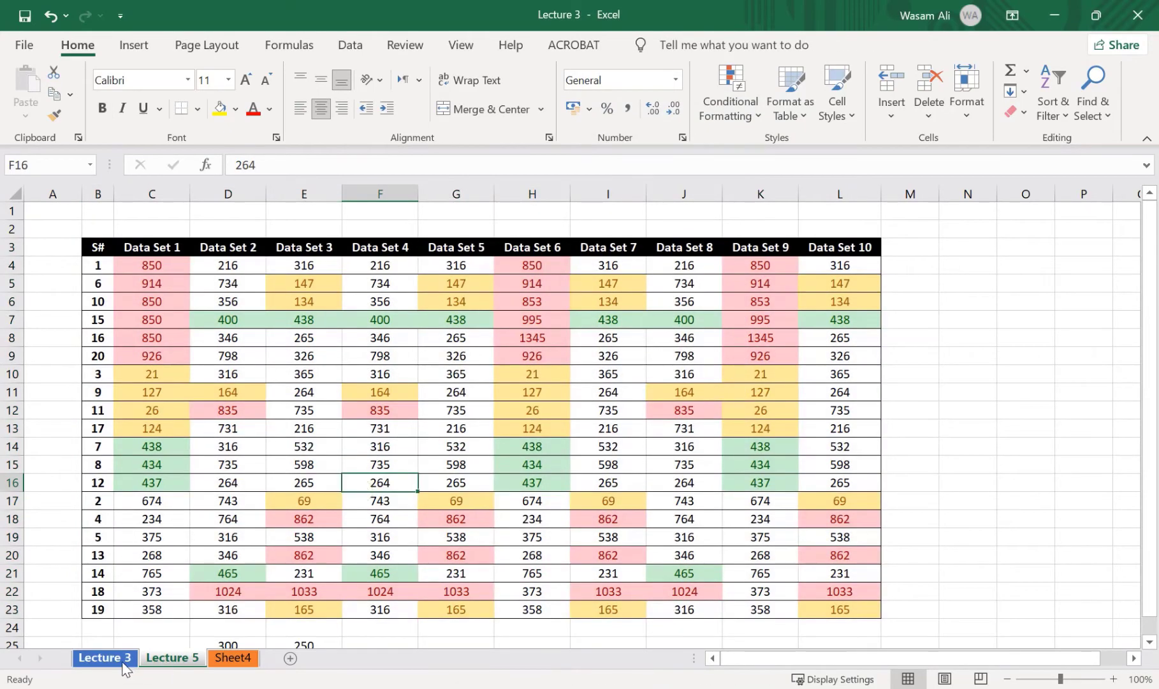
Group the Lecture 3 and Lecture 5 sheets, set cell C23 to 400 in both, and check each sheet
click(104, 657)
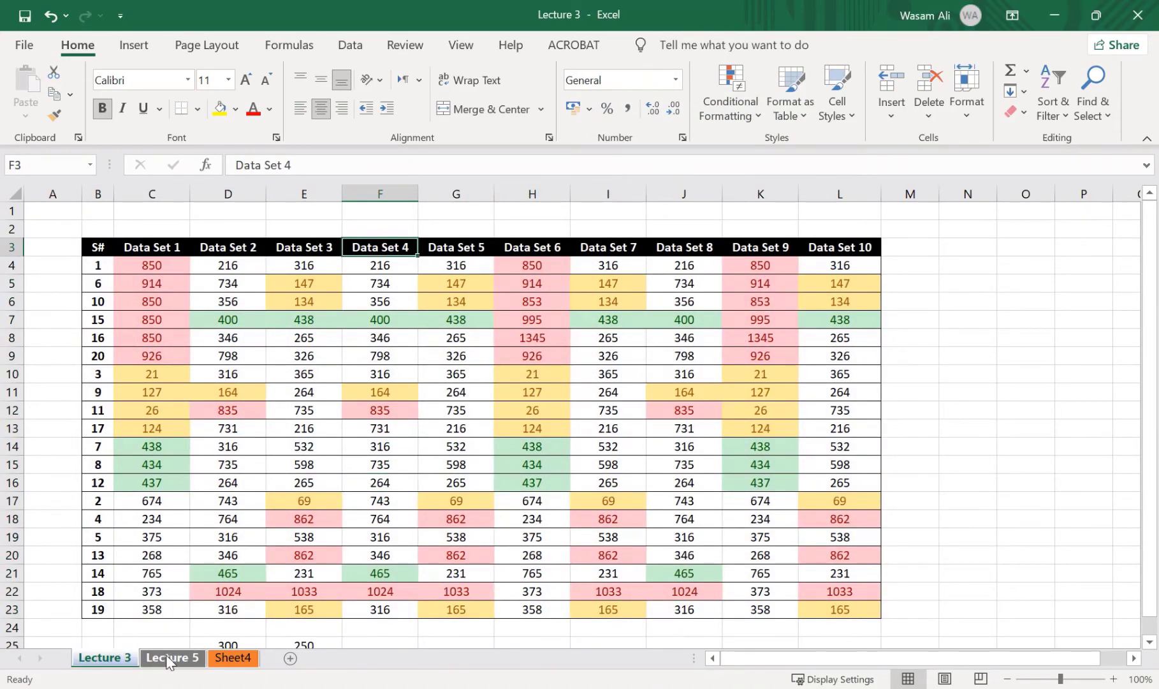
ctrl+click(169, 659)
click(182, 608)
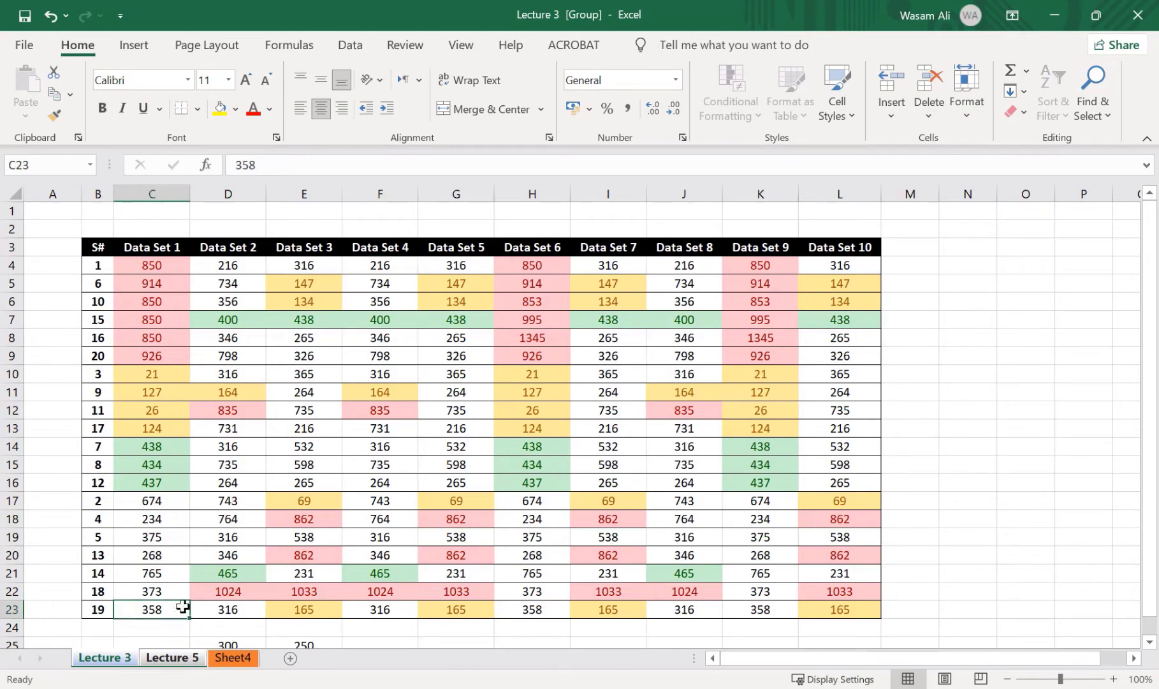
text(400)
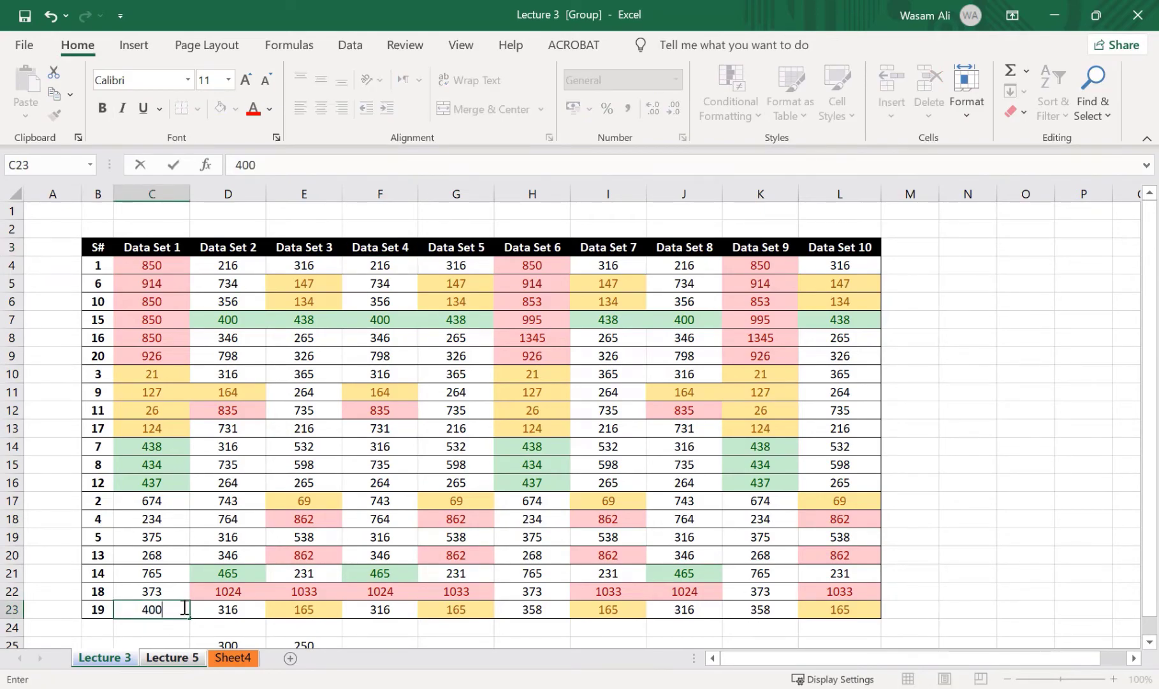
key(Return)
click(184, 651)
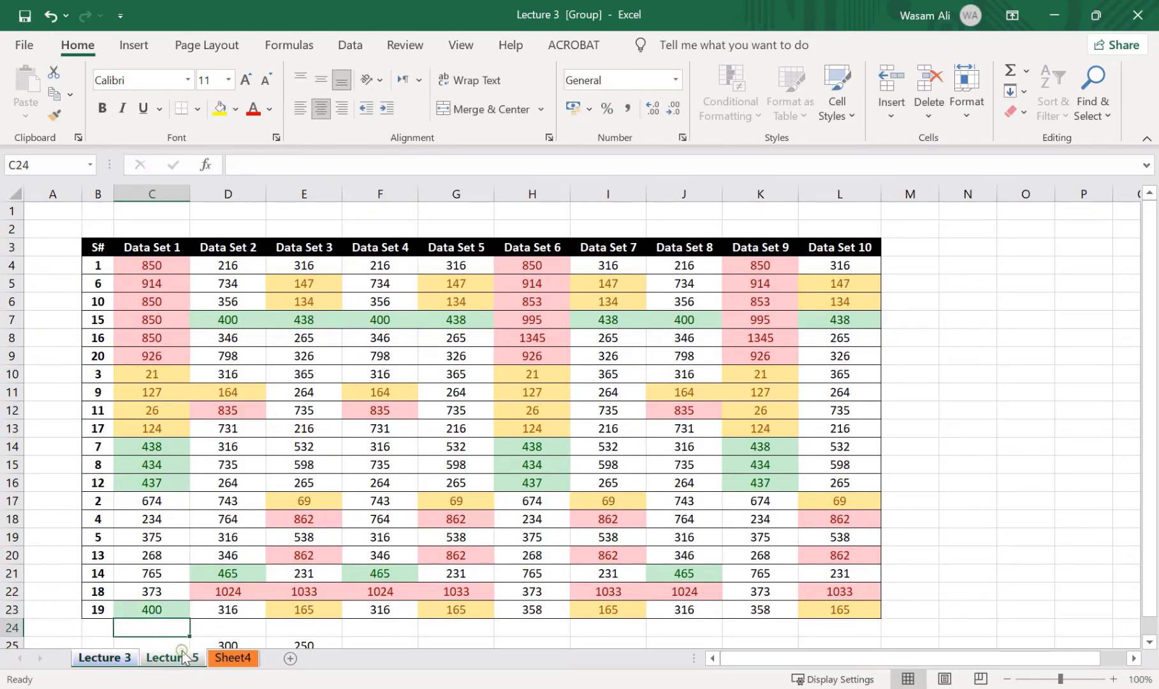
click(112, 662)
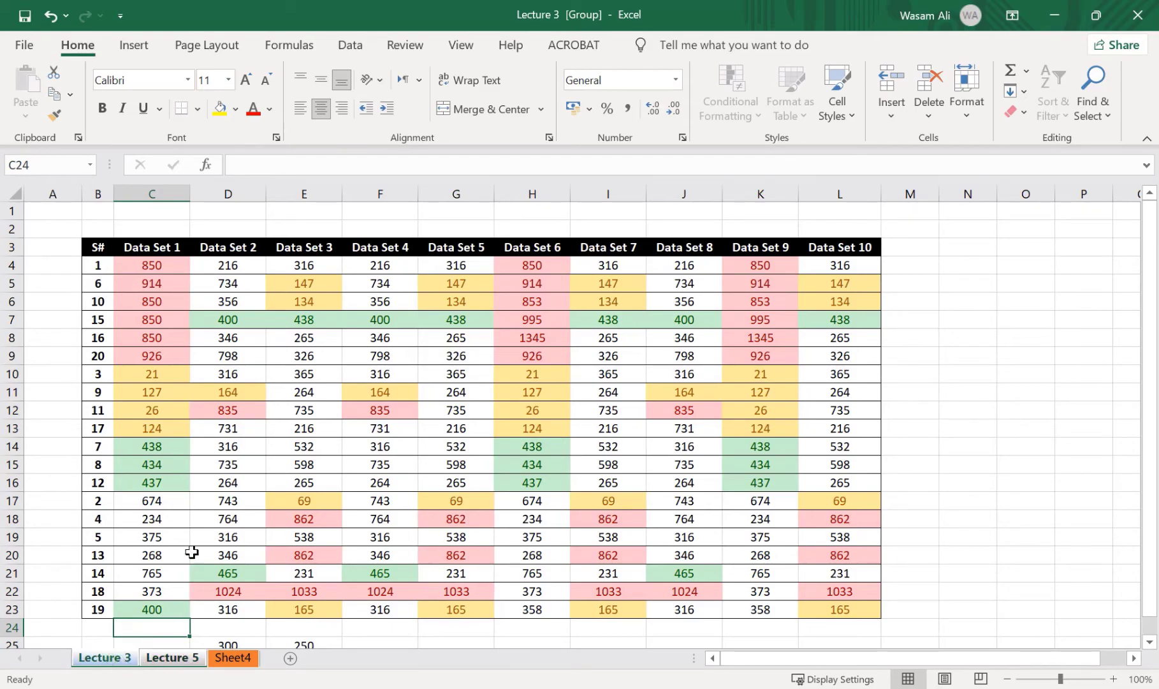